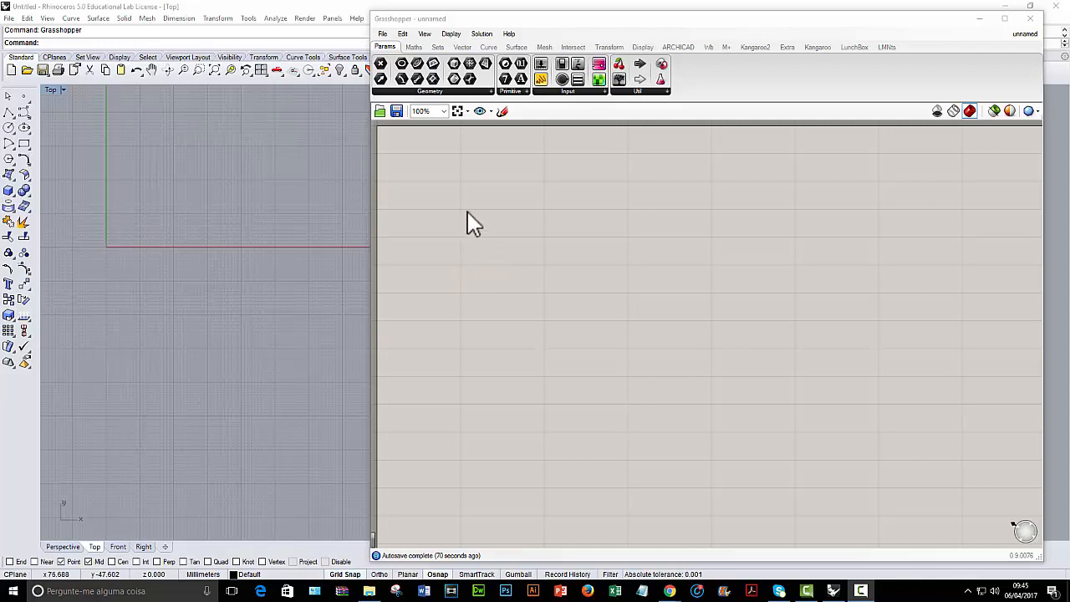
- Add a Catenary component to the canvas, review its inputs, and move it over to leave room before it
{"action": "double_click", "coordinate": [555, 211]}
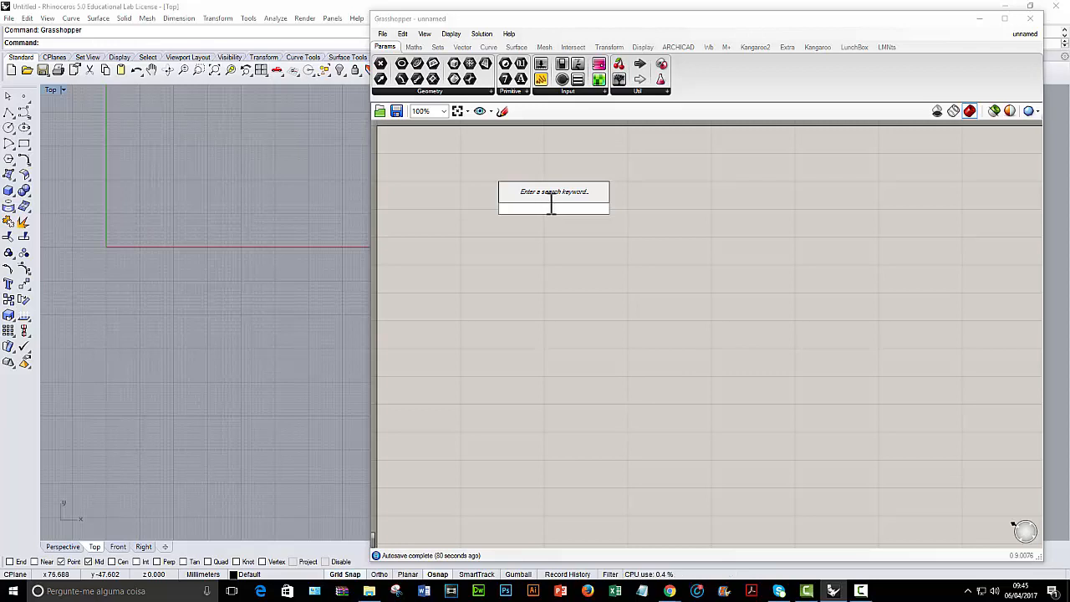
{"action": "type", "text": "ca"}
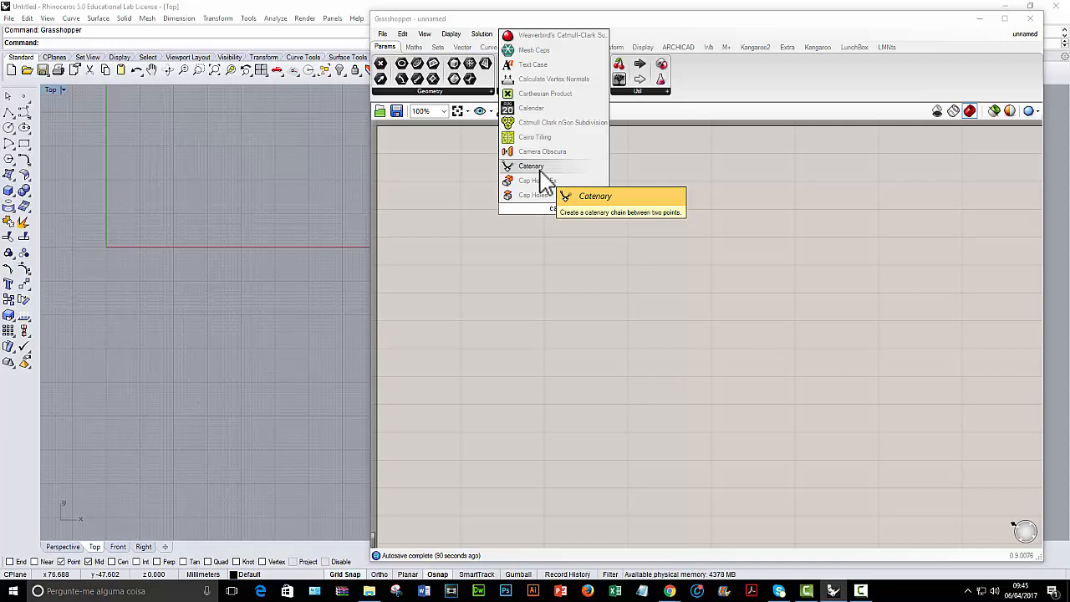
{"action": "left_click", "coordinate": [540, 171]}
{"action": "left_click_drag", "start_coordinate": [566, 218], "coordinate": [682, 229]}
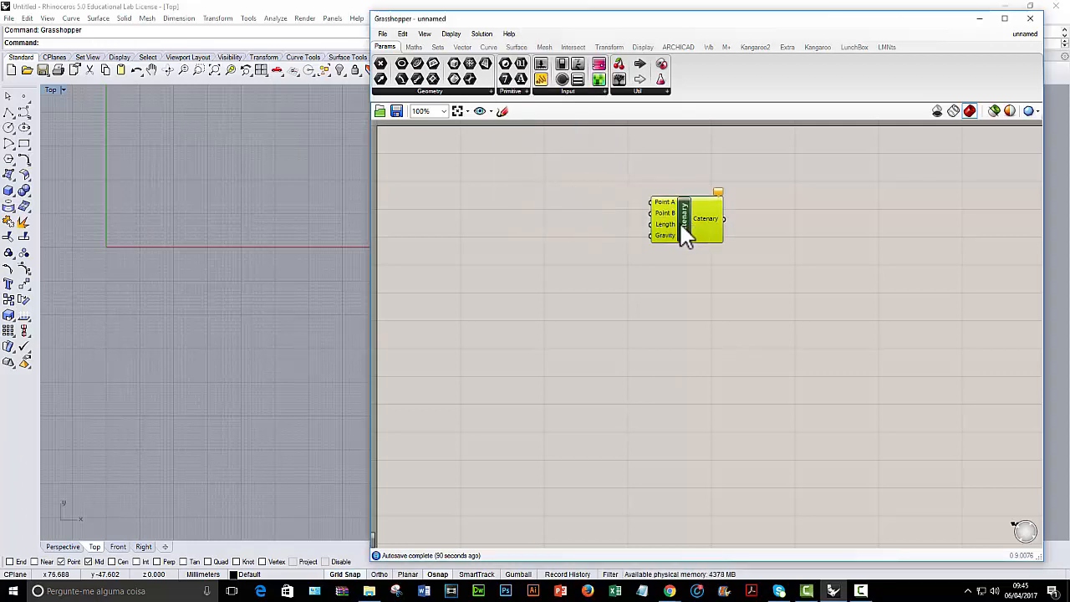
{"action": "scroll", "coordinate": [685, 231], "scroll_direction": "up", "scroll_amount": 4}
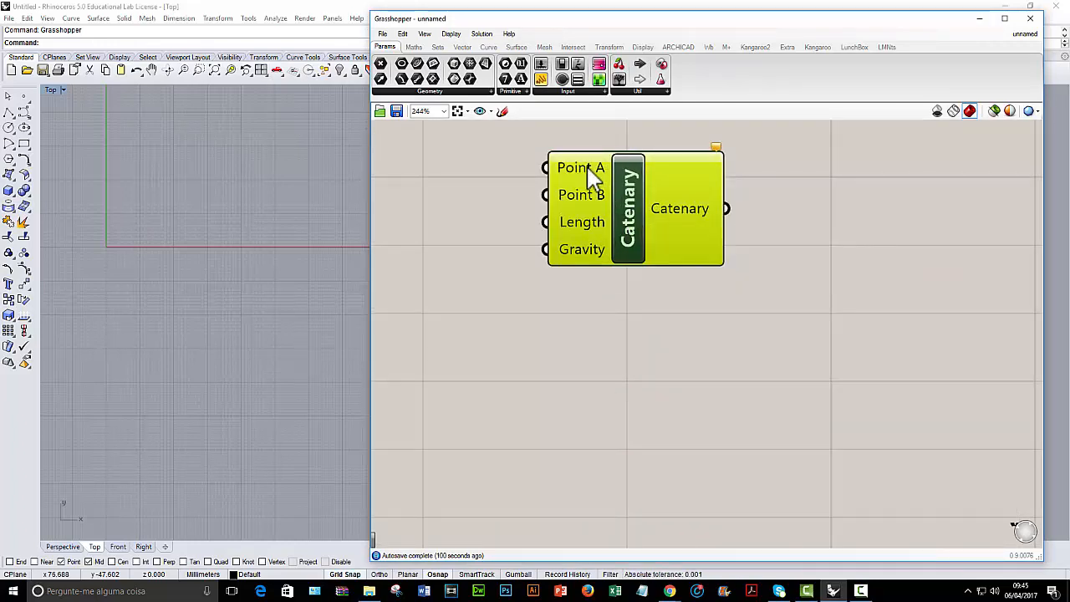
{"action": "mouse_move", "coordinate": [592, 177]}
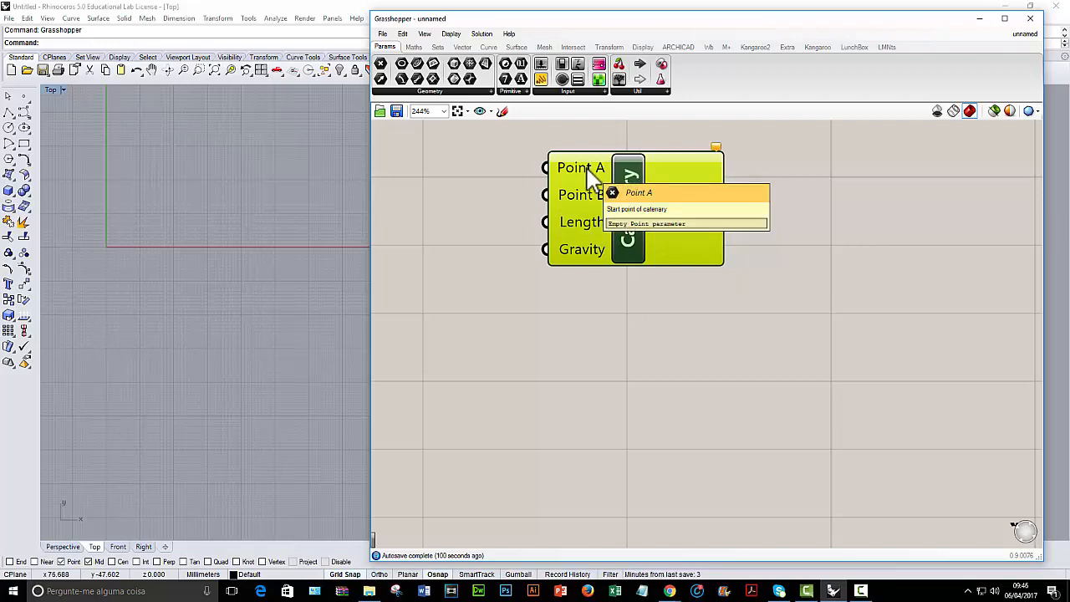
{"action": "mouse_move", "coordinate": [589, 198]}
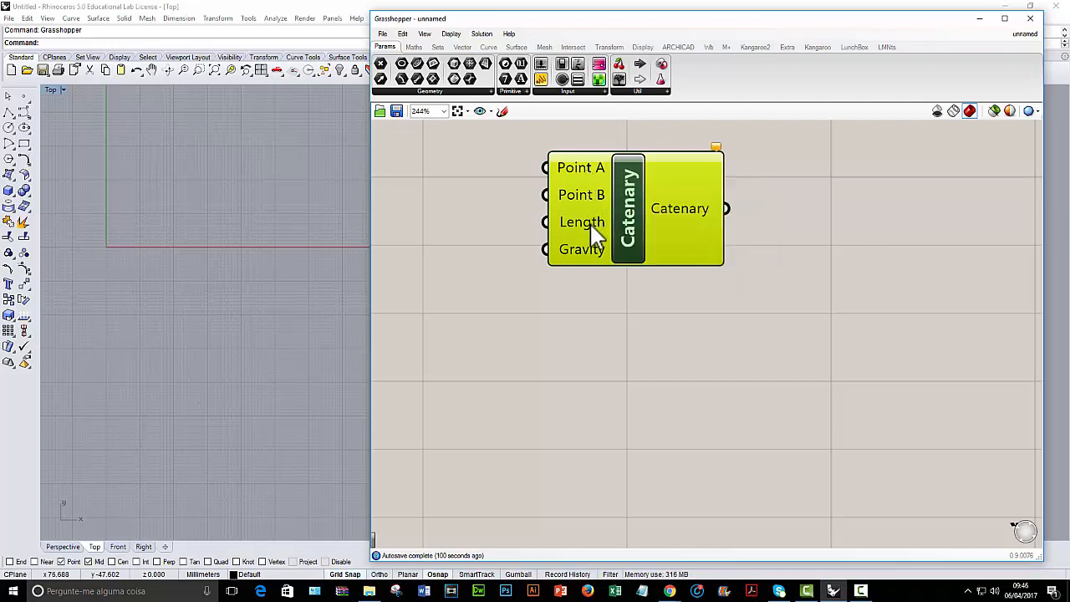
{"action": "mouse_move", "coordinate": [595, 232]}
{"action": "left_click_drag", "start_coordinate": [640, 205], "coordinate": [803, 257]}
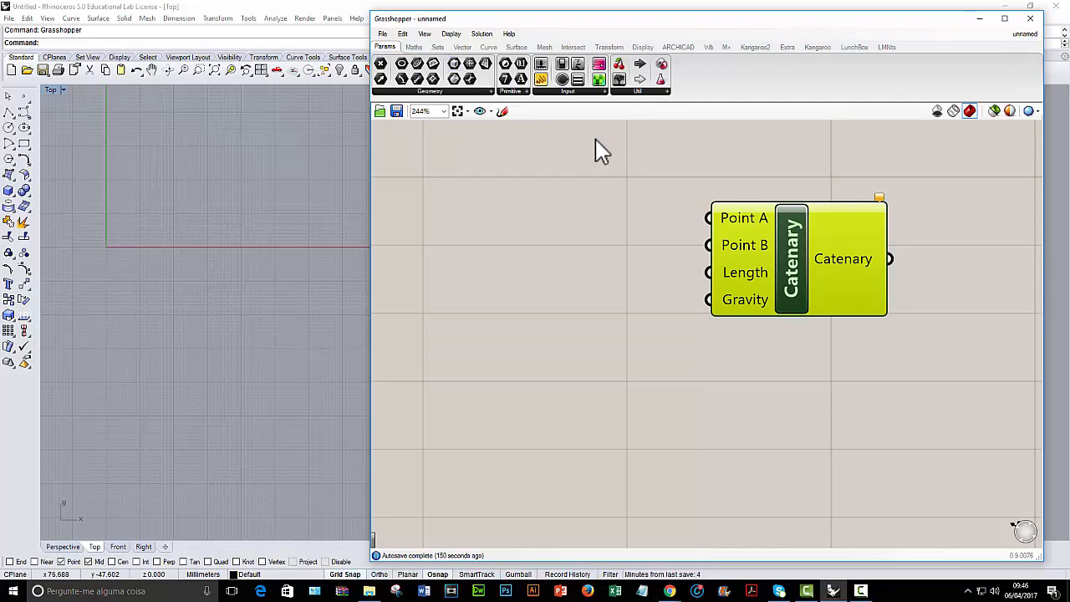
- Add a Construct Point component beside the Catenary component and turn on Draw Icons for the component display
{"action": "left_click", "coordinate": [461, 47]}
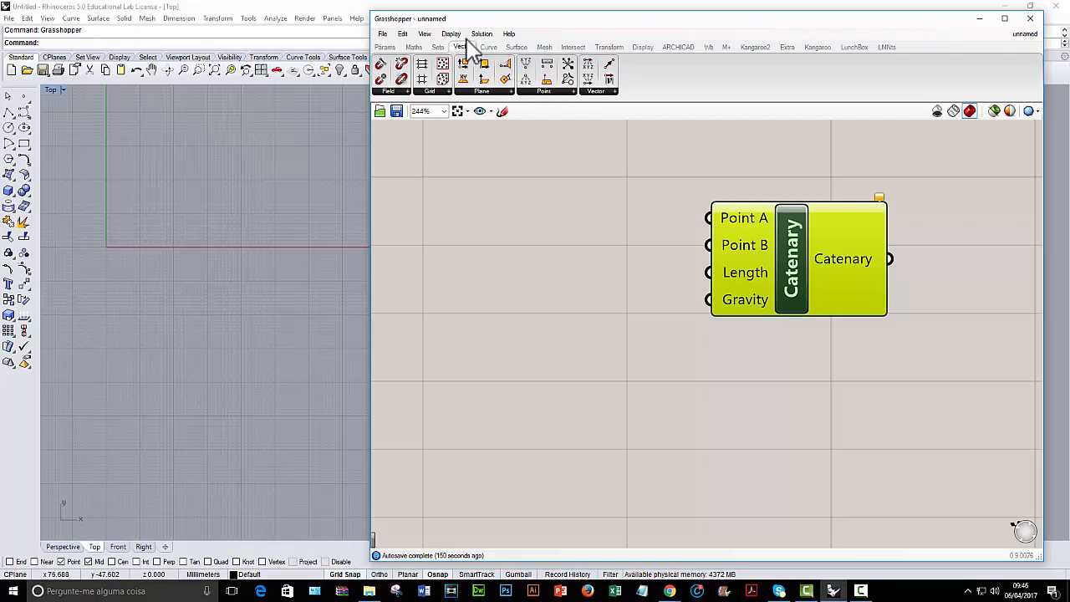
{"action": "left_click_drag", "start_coordinate": [527, 67], "coordinate": [526, 201]}
{"action": "scroll", "coordinate": [585, 236], "scroll_direction": "down", "scroll_amount": 1}
{"action": "scroll", "coordinate": [583, 236], "scroll_direction": "down", "scroll_amount": 3}
{"action": "left_click_drag", "start_coordinate": [659, 242], "coordinate": [658, 253]}
{"action": "left_click", "coordinate": [452, 34]}
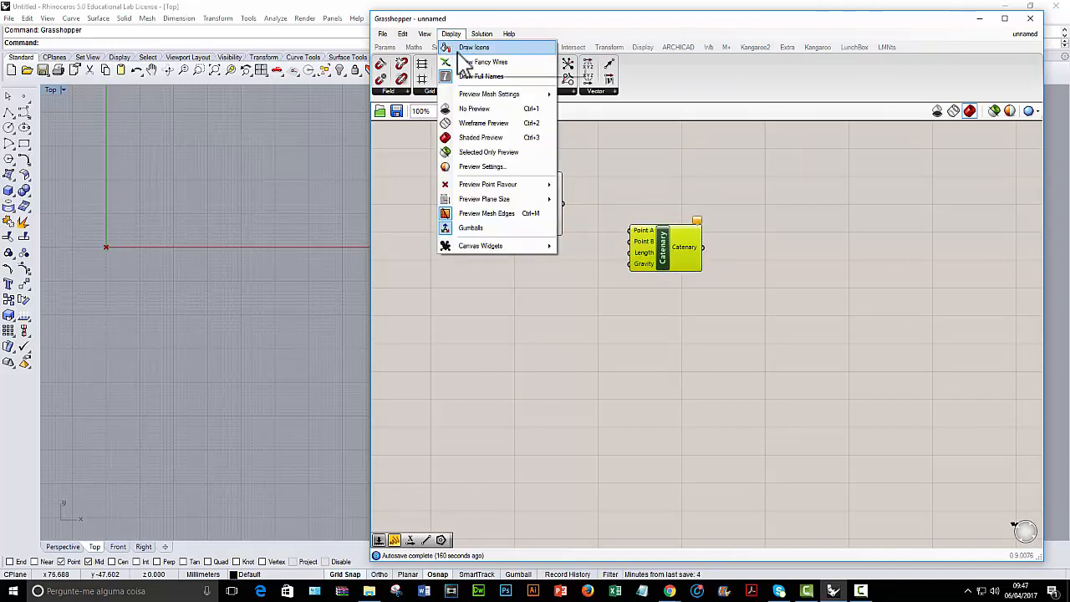
{"action": "left_click", "coordinate": [461, 47]}
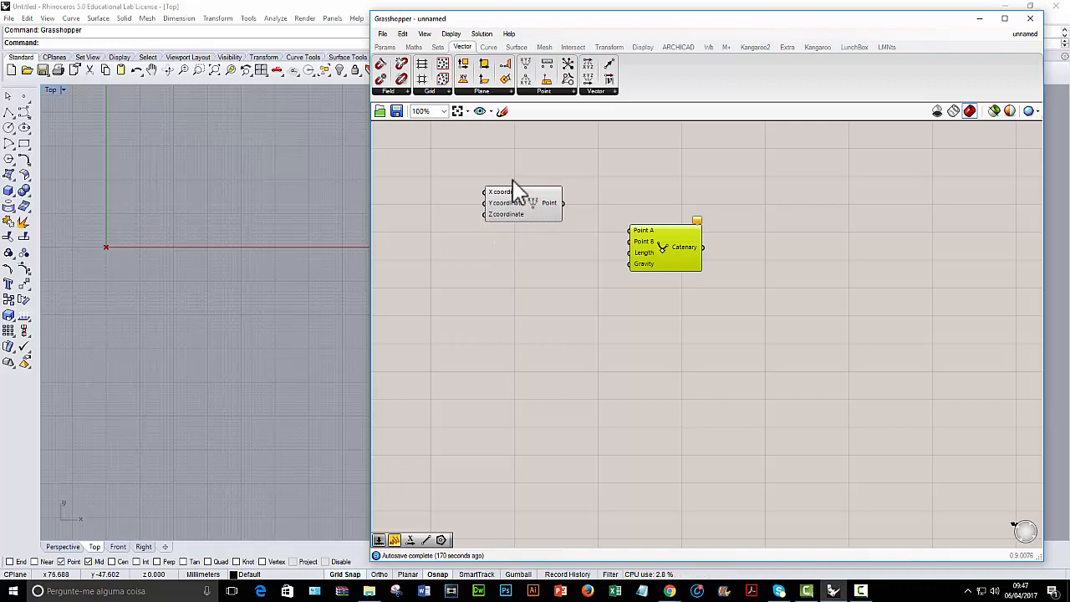
- Connect the Construct Point output to the Catenary component's Point A input
{"action": "left_click_drag", "start_coordinate": [563, 203], "coordinate": [630, 231]}
{"action": "left_click", "coordinate": [573, 294]}
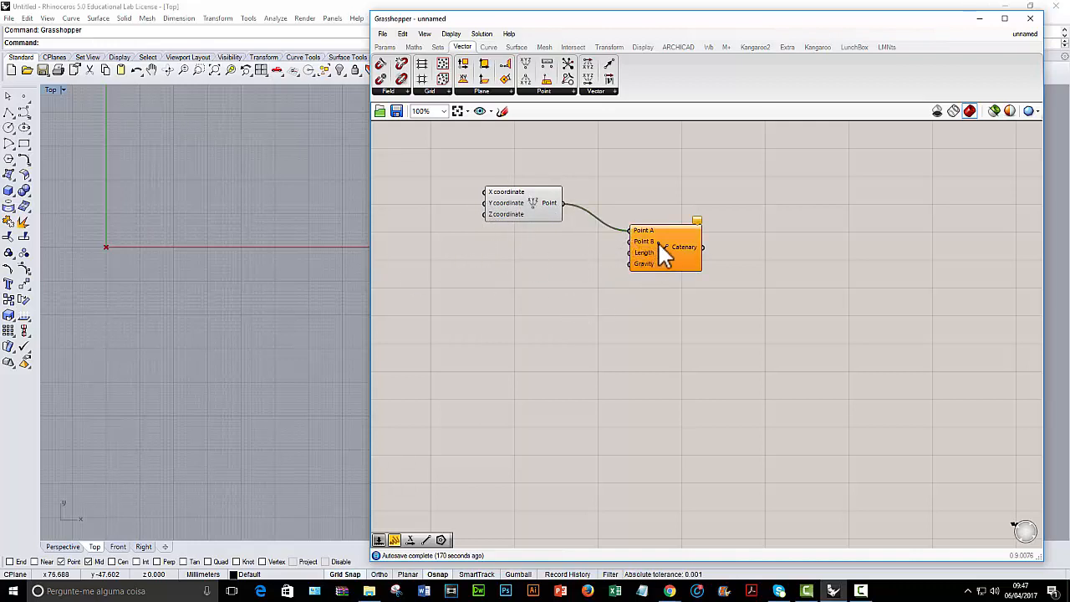
{"action": "left_click", "coordinate": [659, 243]}
{"action": "left_click", "coordinate": [603, 270]}
{"action": "left_click", "coordinate": [662, 253]}
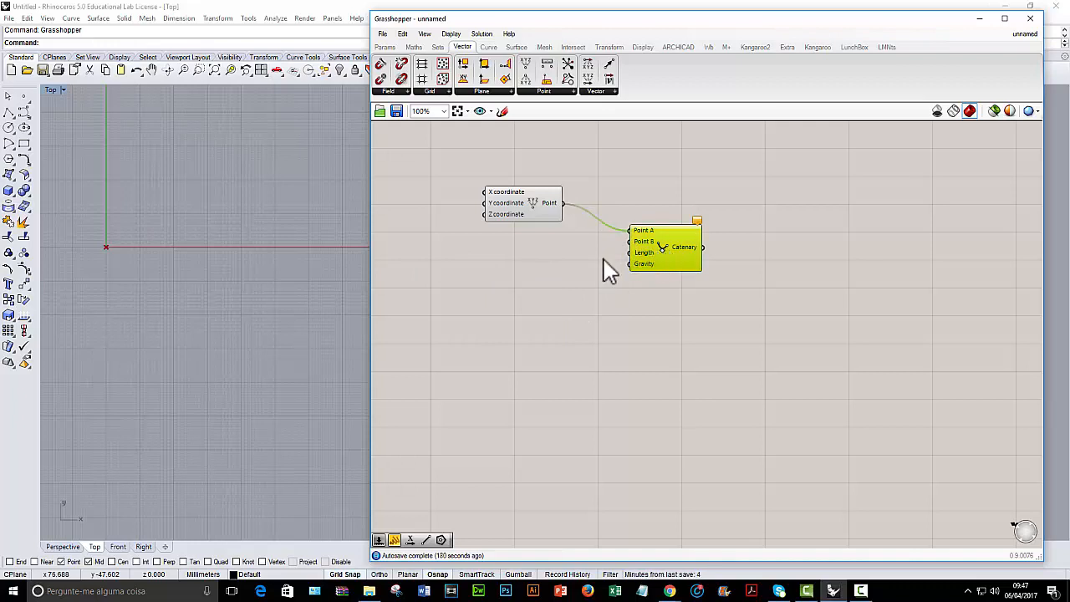
{"action": "left_click_drag", "start_coordinate": [542, 211], "coordinate": [554, 210]}
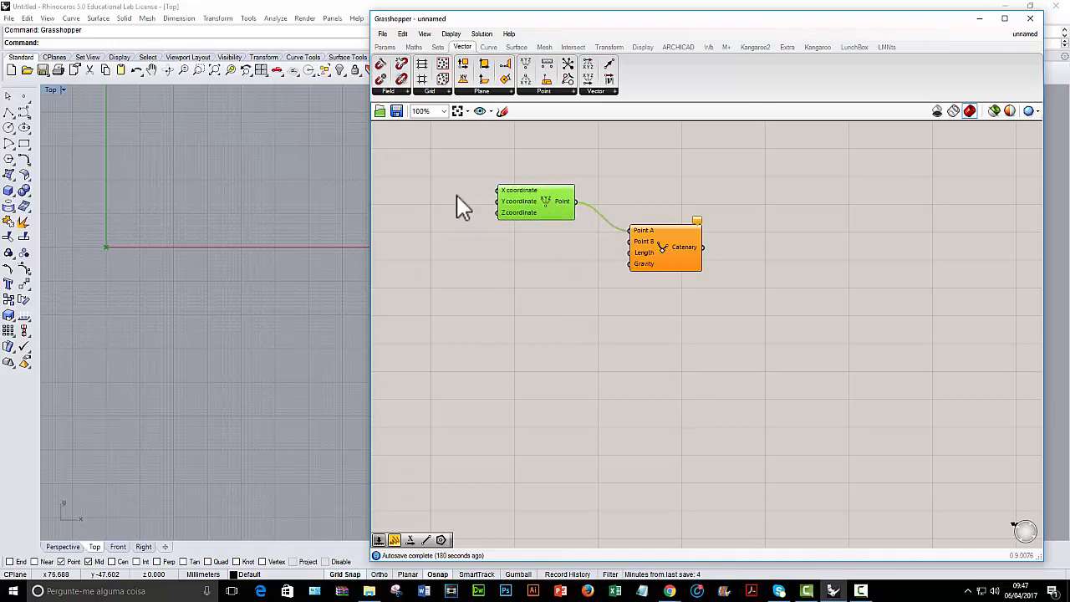
- Create a number slider with the value 5, space out the components, and connect it to the point's X coordinate
{"action": "left_click", "coordinate": [430, 201]}
{"action": "double_click", "coordinate": [430, 200]}
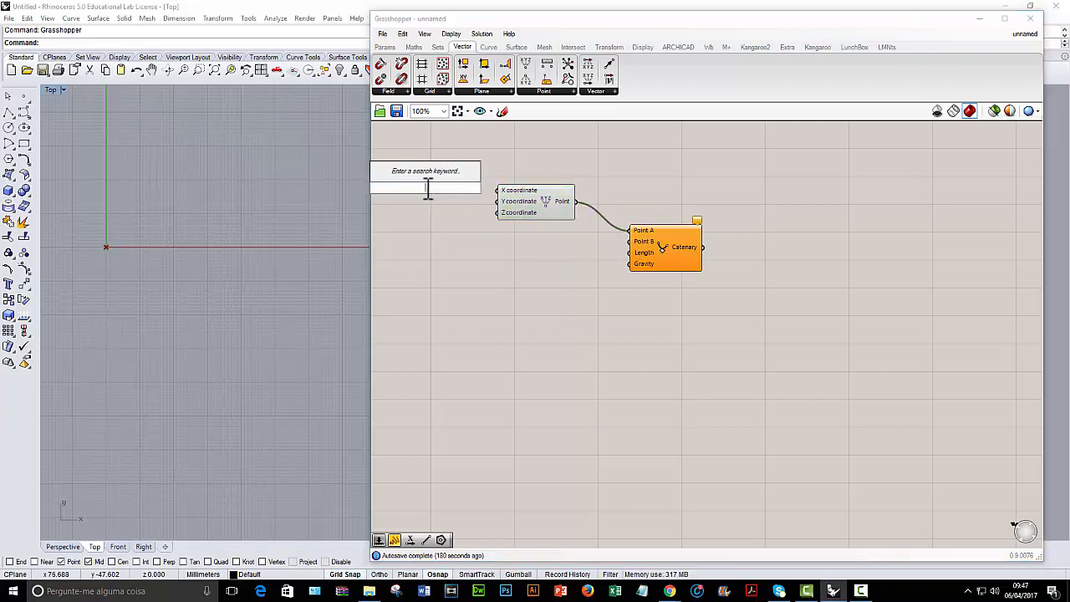
{"action": "type", "text": "5"}
{"action": "key", "text": "Return"}
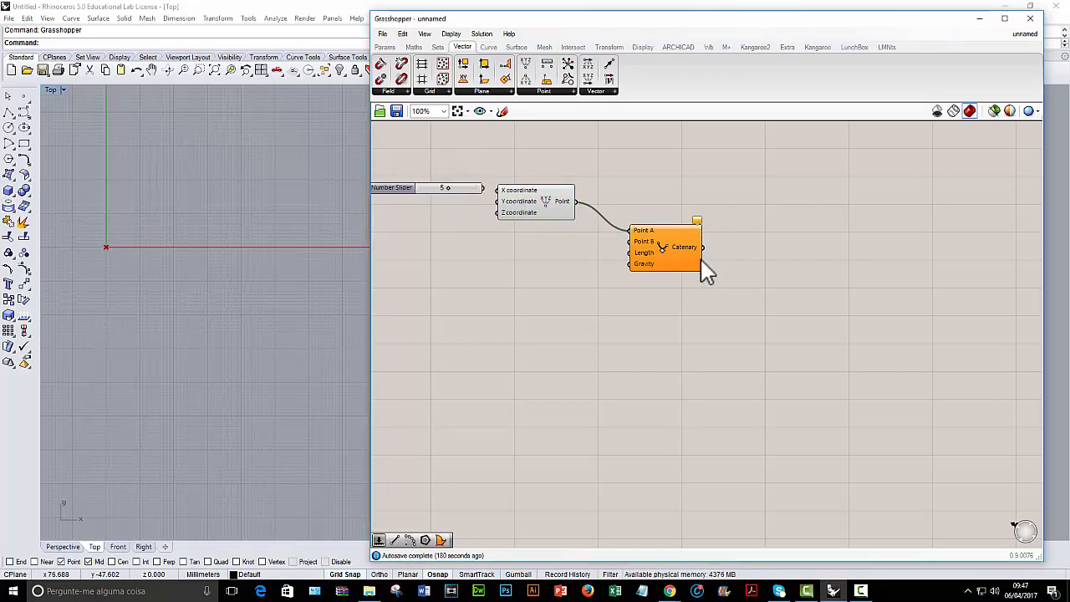
{"action": "left_click_drag", "start_coordinate": [682, 256], "coordinate": [727, 243]}
{"action": "left_click_drag", "start_coordinate": [553, 202], "coordinate": [601, 219]}
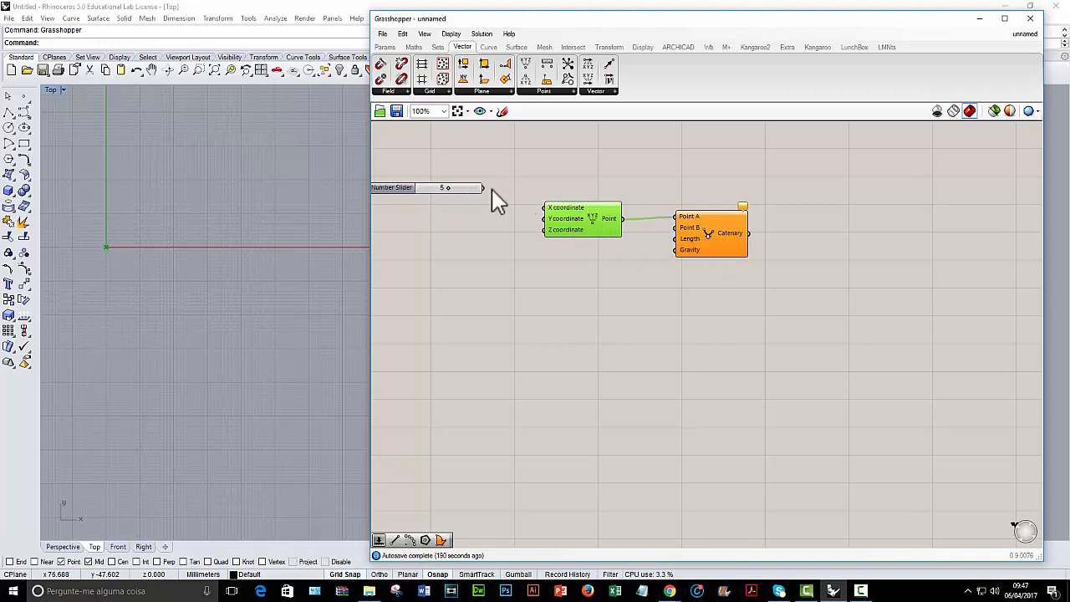
{"action": "left_click_drag", "start_coordinate": [483, 187], "coordinate": [544, 208]}
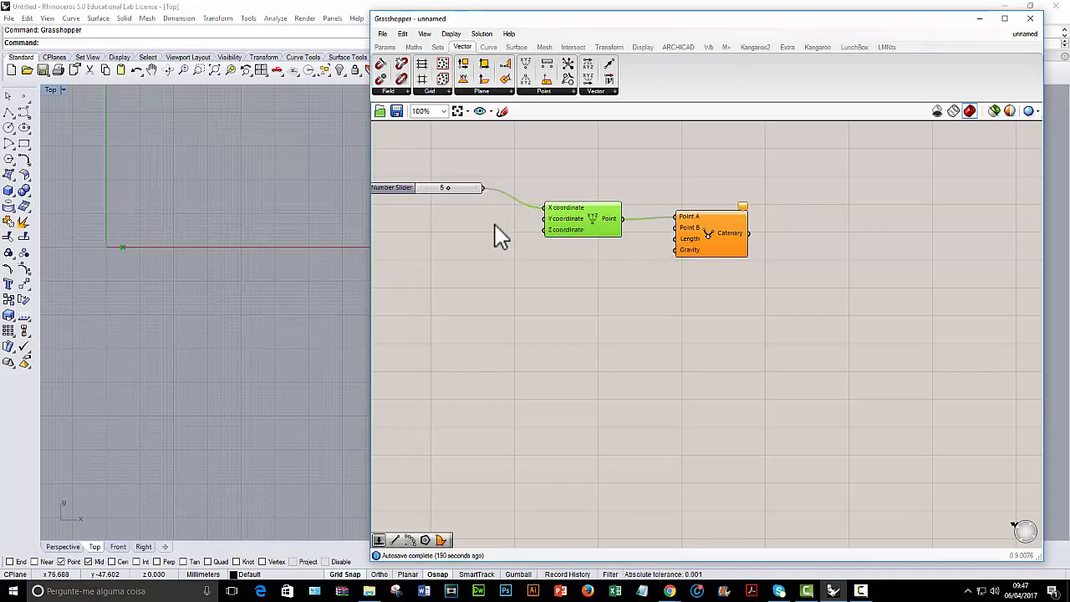
- Connect the number slider to the point's Y coordinate as well and set the slider to 10
{"action": "scroll", "coordinate": [83, 248], "scroll_direction": "up", "scroll_amount": 3}
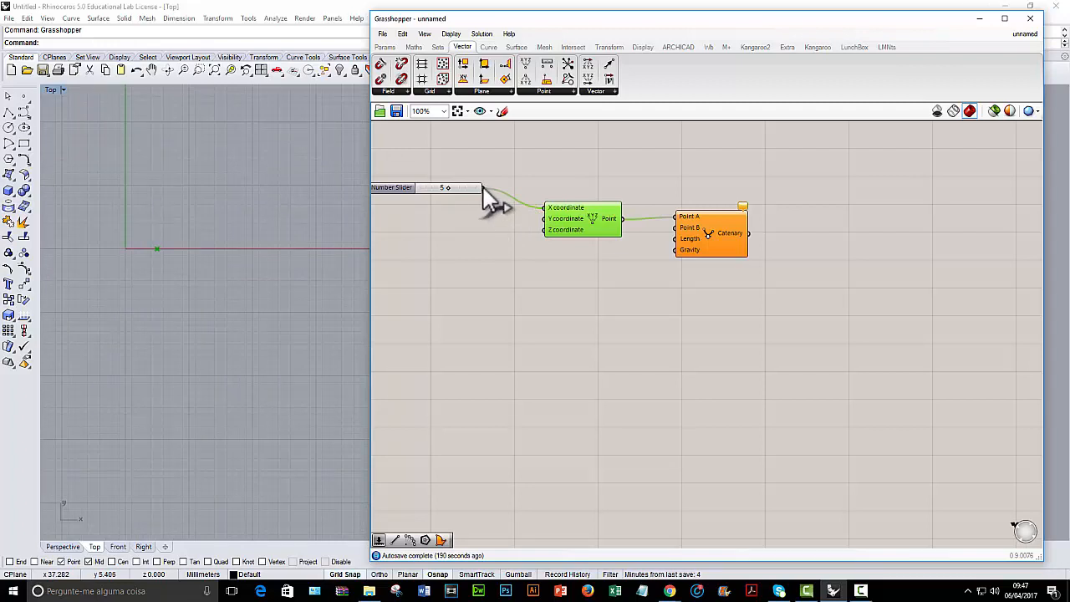
{"action": "left_click_drag", "start_coordinate": [482, 187], "coordinate": [545, 218]}
{"action": "left_click_drag", "start_coordinate": [442, 190], "coordinate": [463, 215]}
{"action": "left_click_drag", "start_coordinate": [699, 240], "coordinate": [681, 246]}
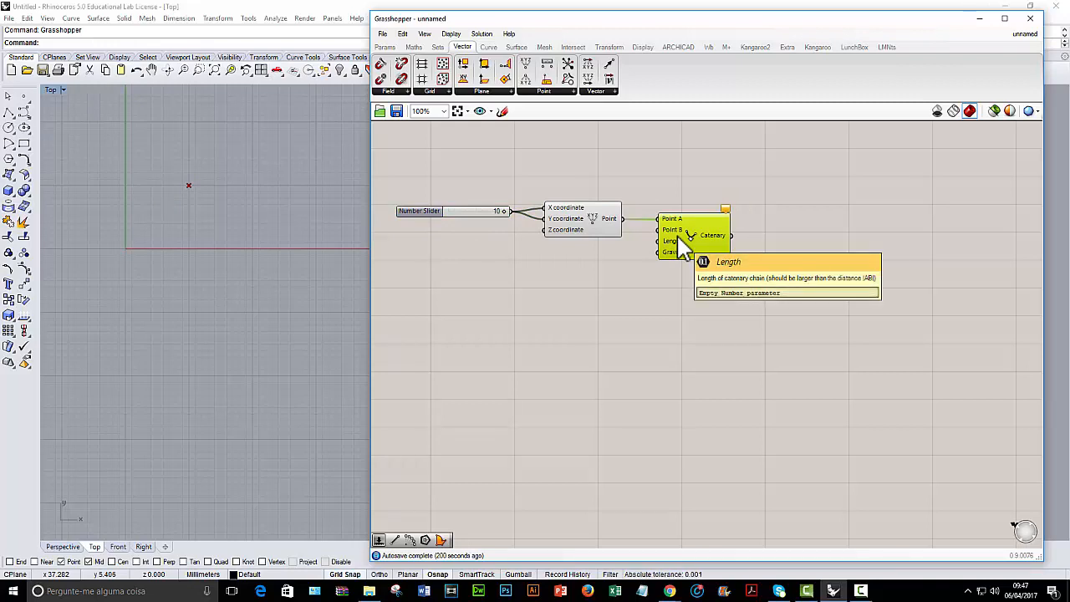
- Duplicate the slider and Construct Point below the originals and connect the copied point to the Catenary's Point B input
{"action": "left_click_drag", "start_coordinate": [629, 257], "coordinate": [387, 176]}
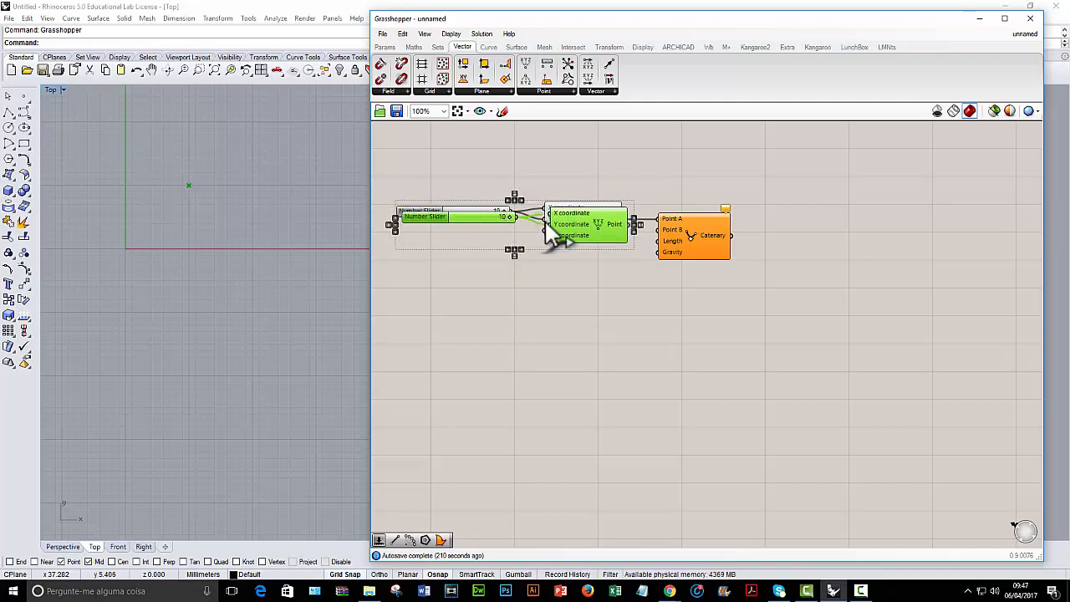
{"action": "left_click_drag", "start_coordinate": [565, 230], "coordinate": [560, 301], "text": "alt"}
{"action": "left_click_drag", "start_coordinate": [622, 289], "coordinate": [658, 229]}
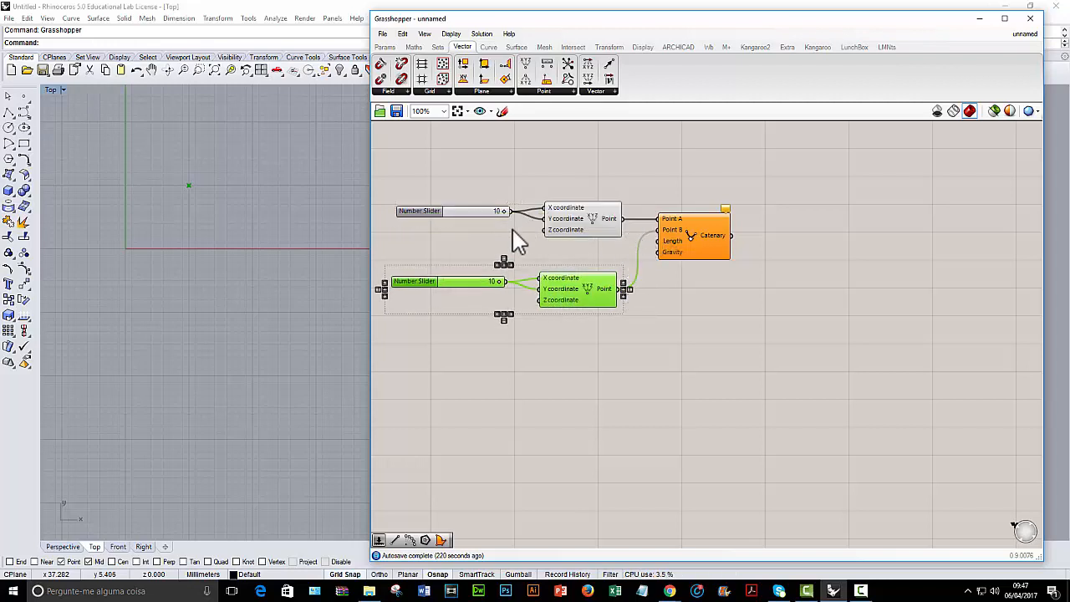
- Set the first point's slider to 0 and rewire both sliders so each drives only its point's X coordinate
{"action": "left_click_drag", "start_coordinate": [500, 212], "coordinate": [422, 215]}
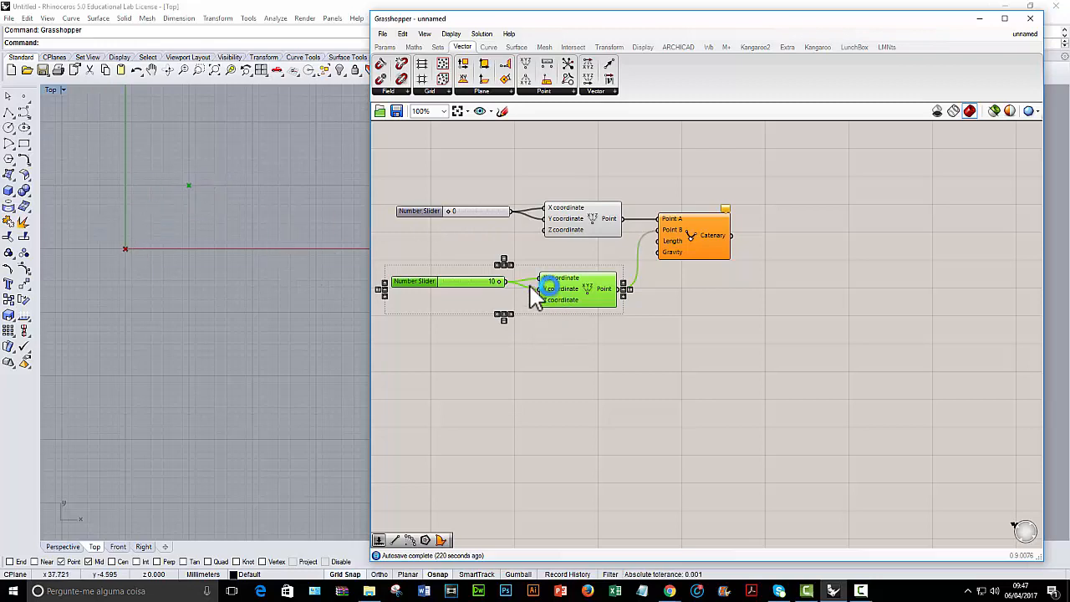
{"action": "left_click_drag", "start_coordinate": [534, 280], "coordinate": [508, 282], "text": "ctrl"}
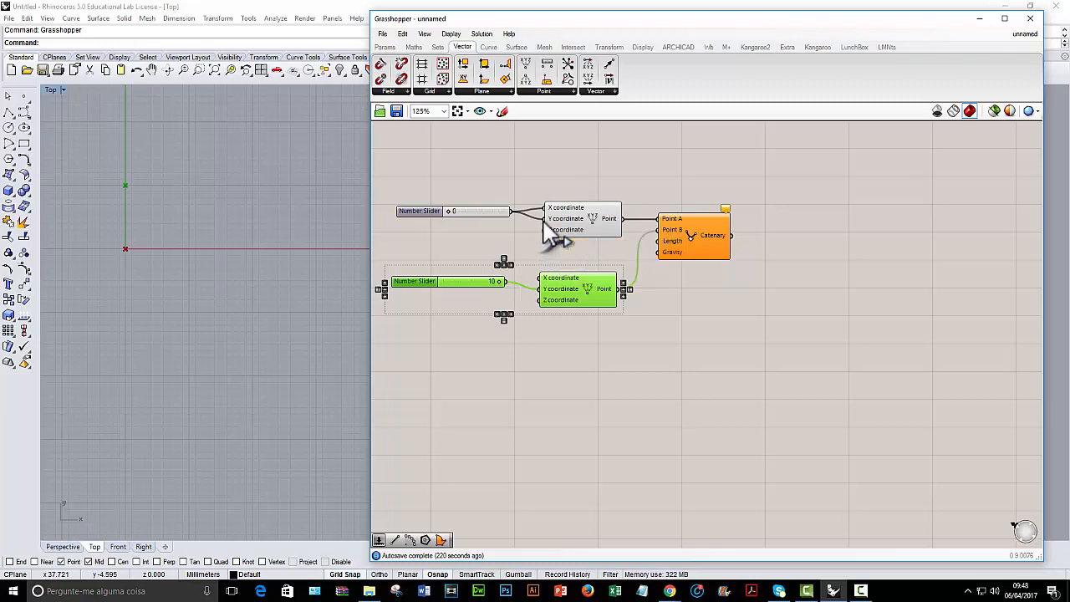
{"action": "scroll", "coordinate": [552, 237], "scroll_direction": "up", "scroll_amount": 4}
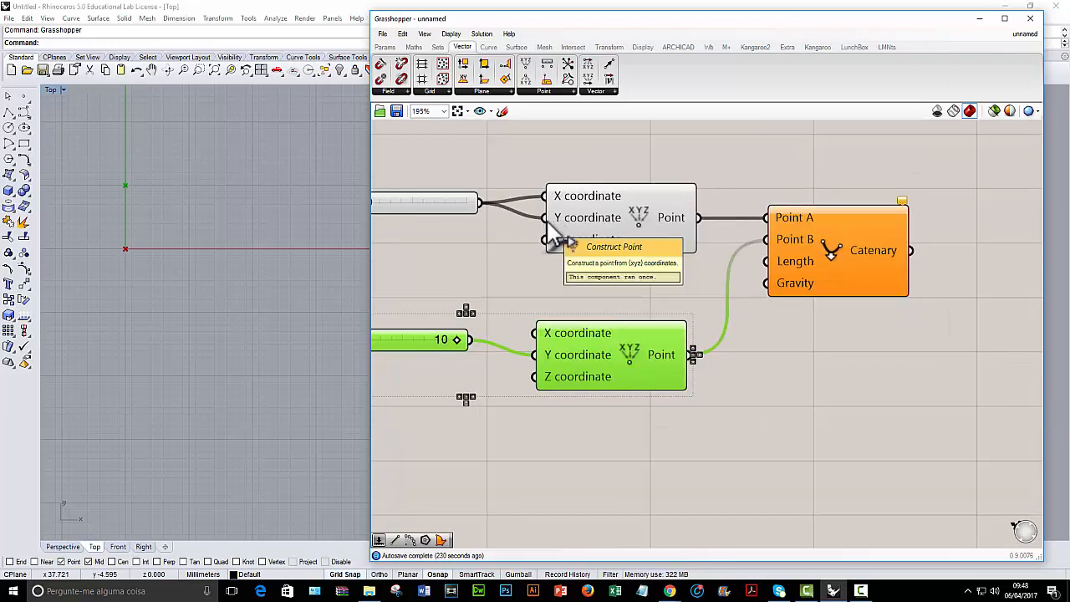
{"action": "left_click_drag", "start_coordinate": [550, 231], "coordinate": [493, 206], "text": "ctrl"}
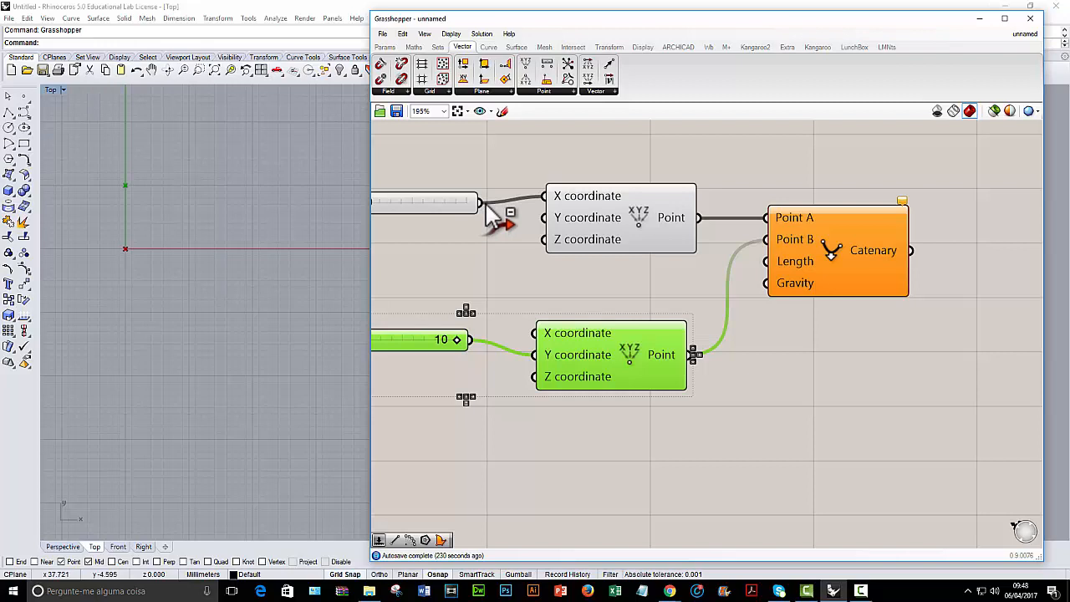
{"action": "left_click_drag", "start_coordinate": [489, 210], "coordinate": [545, 202], "text": "ctrl"}
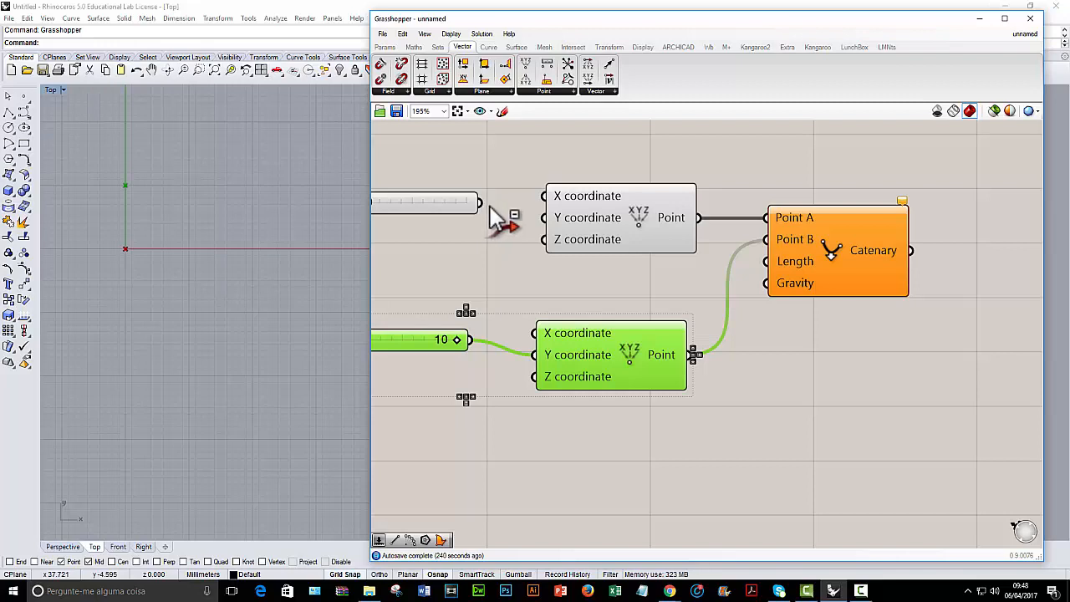
{"action": "left_click_drag", "start_coordinate": [491, 208], "coordinate": [548, 197], "text": "ctrl"}
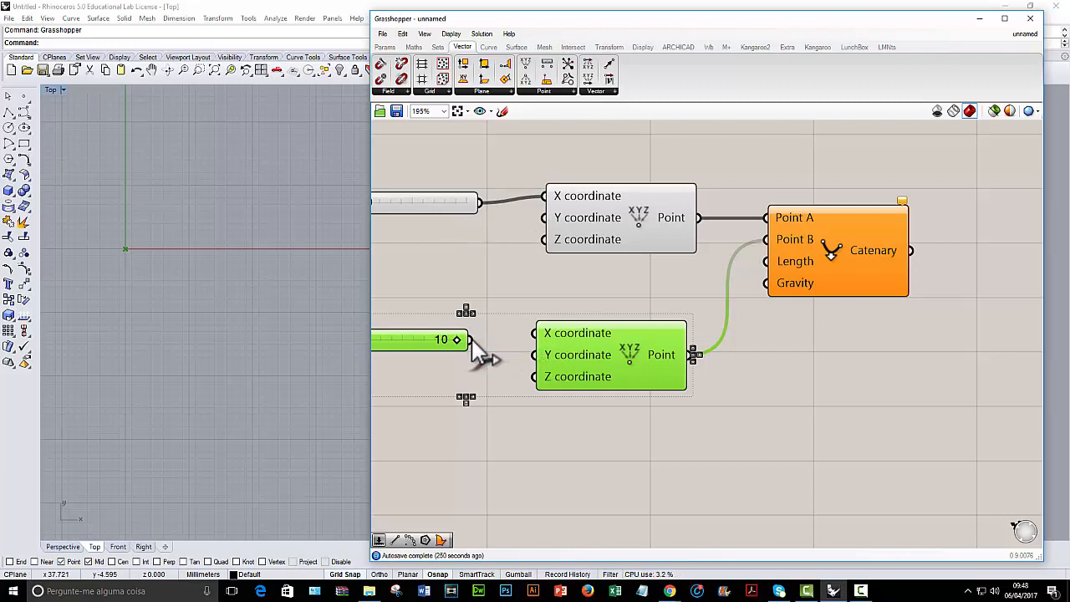
{"action": "left_click_drag", "start_coordinate": [473, 338], "coordinate": [535, 333], "text": "ctrl"}
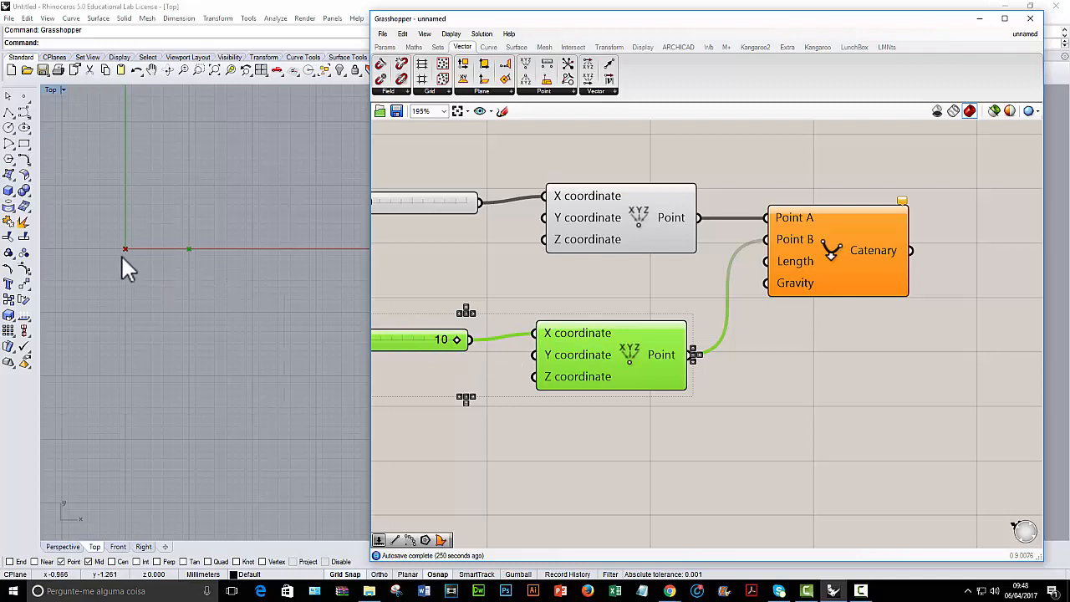
- Move the Catenary component farther from the two points and examine its Length and Gravity inputs
{"action": "scroll", "coordinate": [511, 281], "scroll_direction": "down", "scroll_amount": 4}
{"action": "right_click_drag", "start_coordinate": [509, 282], "coordinate": [567, 248]}
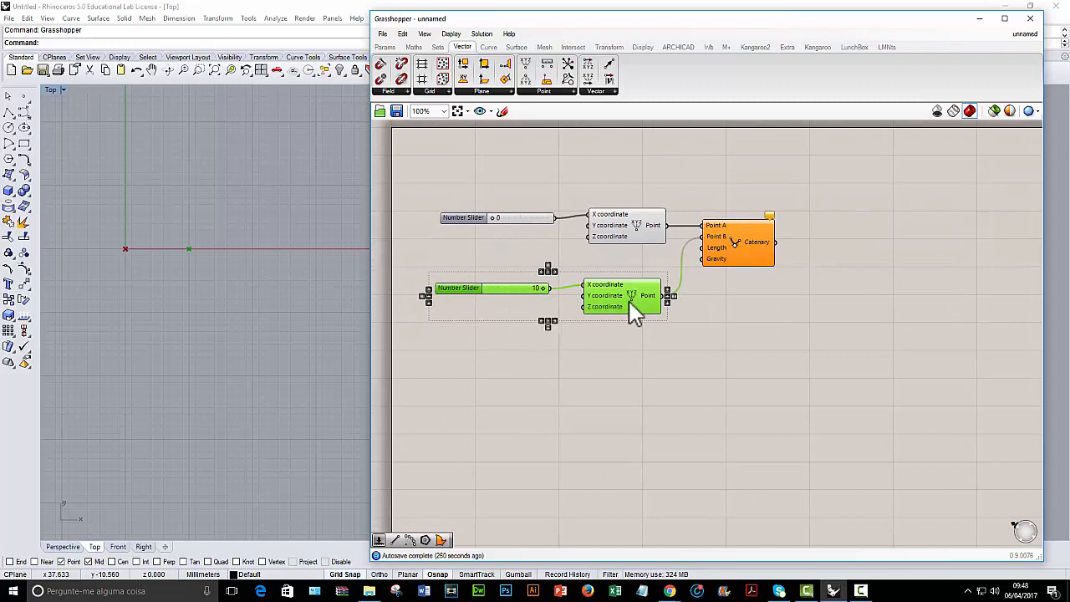
{"action": "left_click_drag", "start_coordinate": [736, 255], "coordinate": [790, 268]}
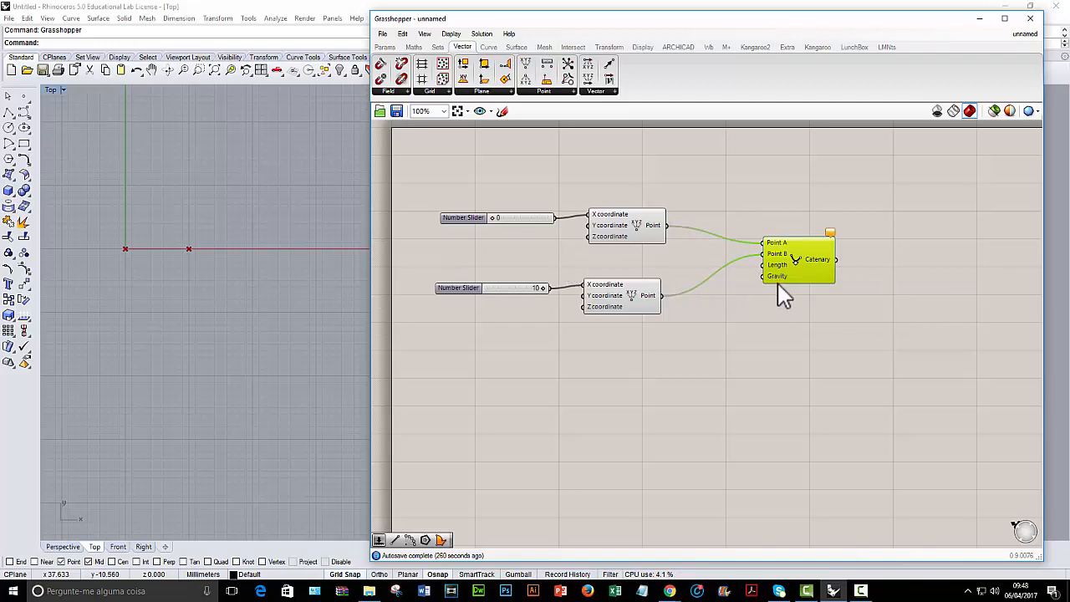
{"action": "left_click_drag", "start_coordinate": [797, 270], "coordinate": [851, 276]}
{"action": "scroll", "coordinate": [836, 284], "scroll_direction": "up", "scroll_amount": 3}
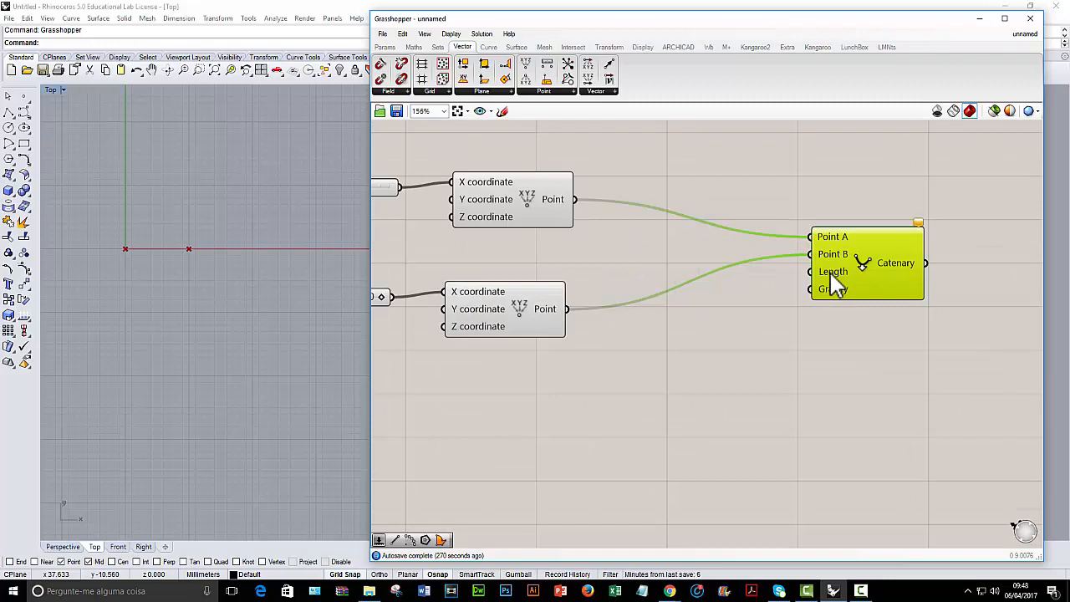
{"action": "scroll", "coordinate": [835, 282], "scroll_direction": "up", "scroll_amount": 3}
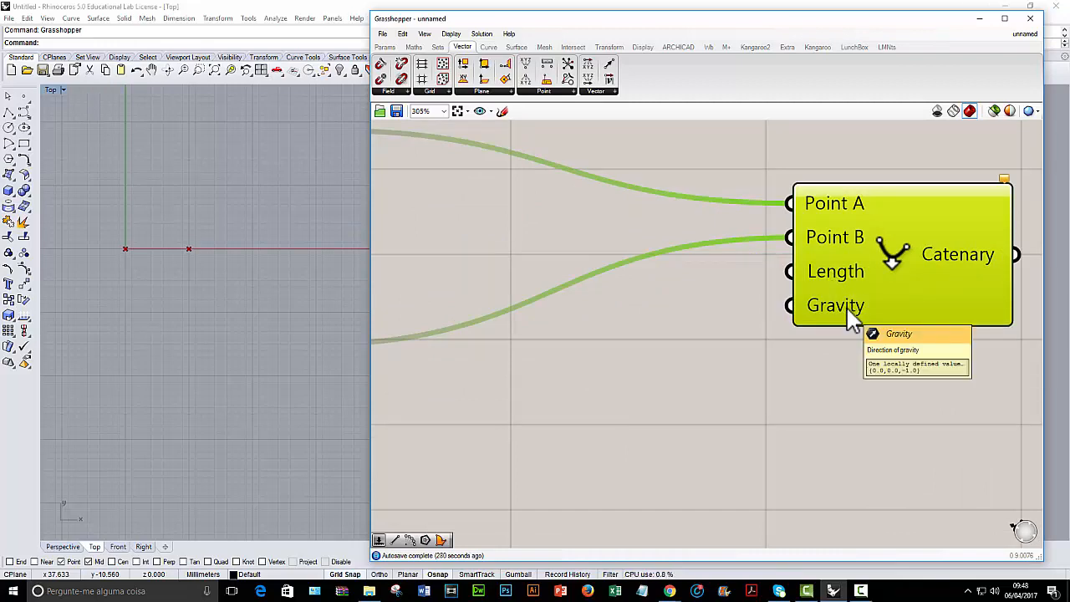
{"action": "scroll", "coordinate": [703, 361], "scroll_direction": "down", "scroll_amount": 8}
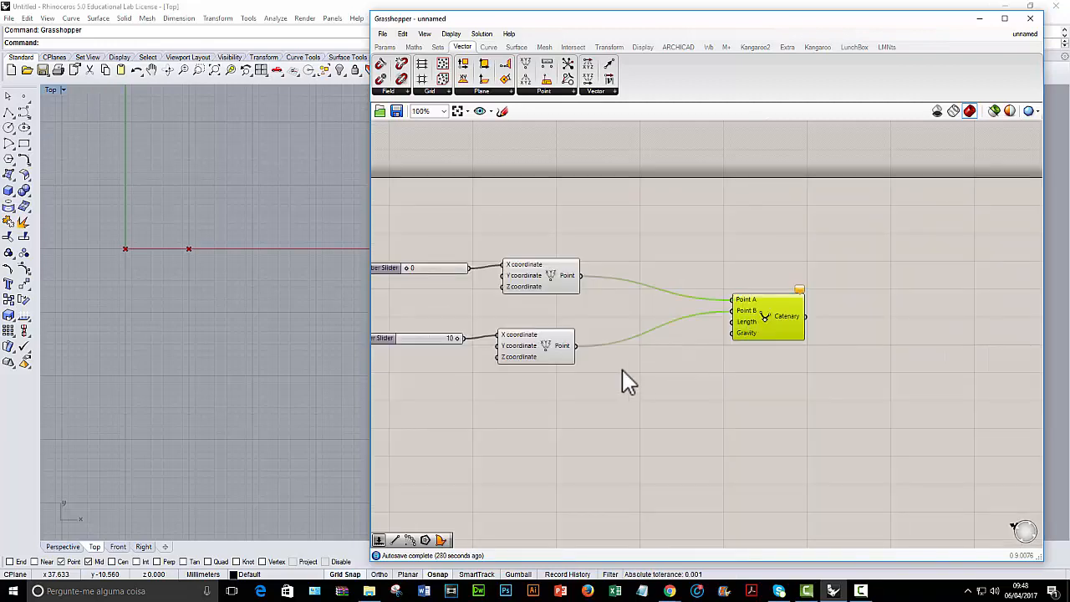
- Duplicate the second number slider and its Construct Point component directly below the originals
{"action": "left_click_drag", "start_coordinate": [742, 337], "coordinate": [488, 289]}
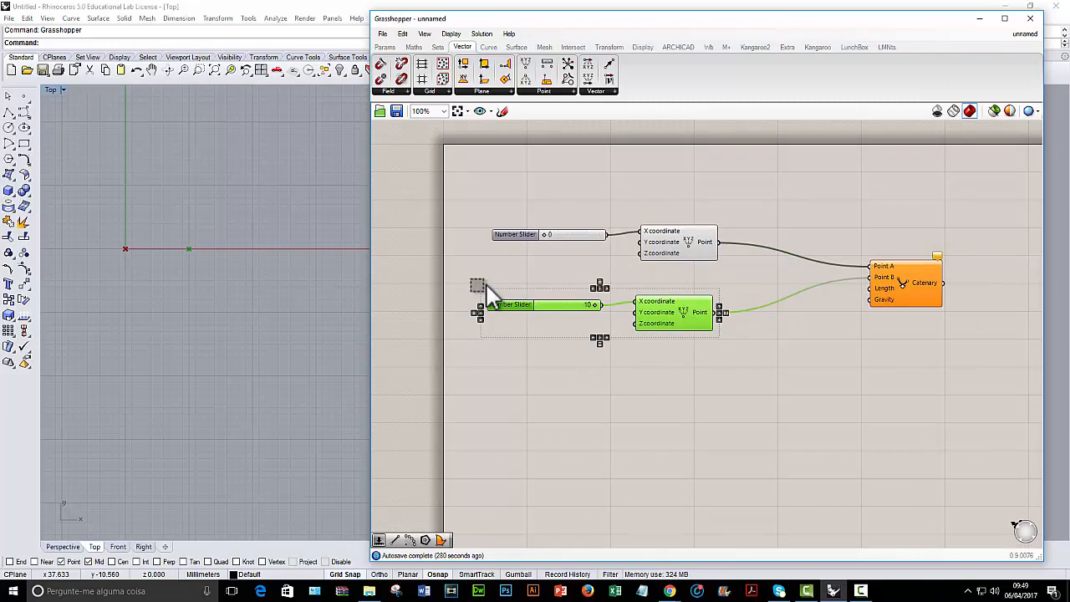
{"action": "left_click_drag", "start_coordinate": [569, 301], "coordinate": [576, 306]}
{"action": "left_click_drag", "start_coordinate": [674, 338], "coordinate": [669, 380], "text": "alt"}
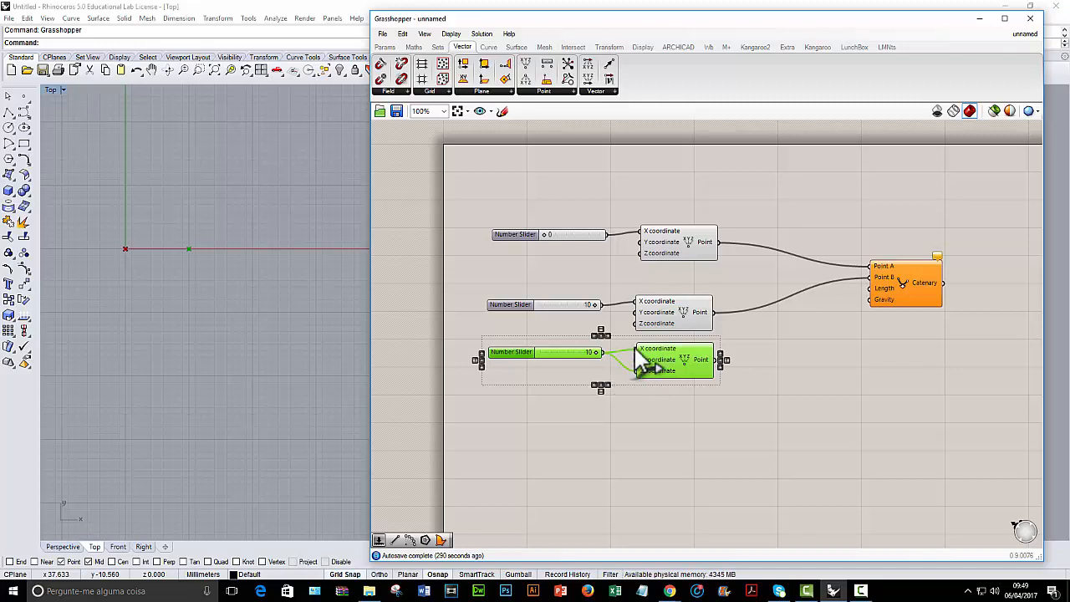
- Rewire the copied slider to only the third point's Z coordinate, then delete that slider and shift the third Construct Point component slightly
{"action": "left_click_drag", "start_coordinate": [602, 352], "coordinate": [637, 370]}
{"action": "left_click", "coordinate": [554, 387]}
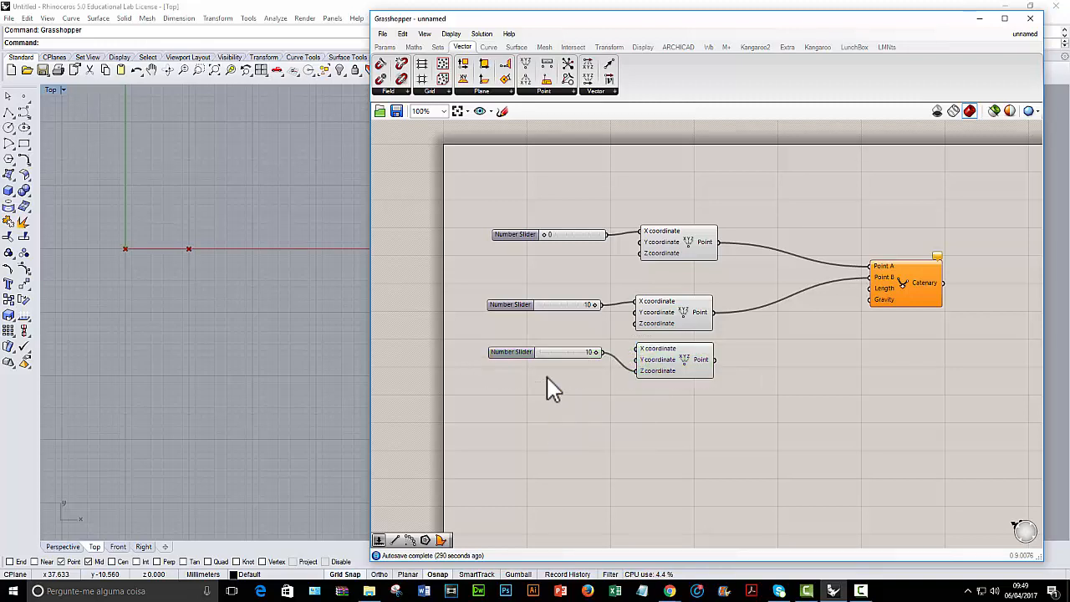
{"action": "left_click", "coordinate": [549, 354]}
{"action": "key", "text": "Delete"}
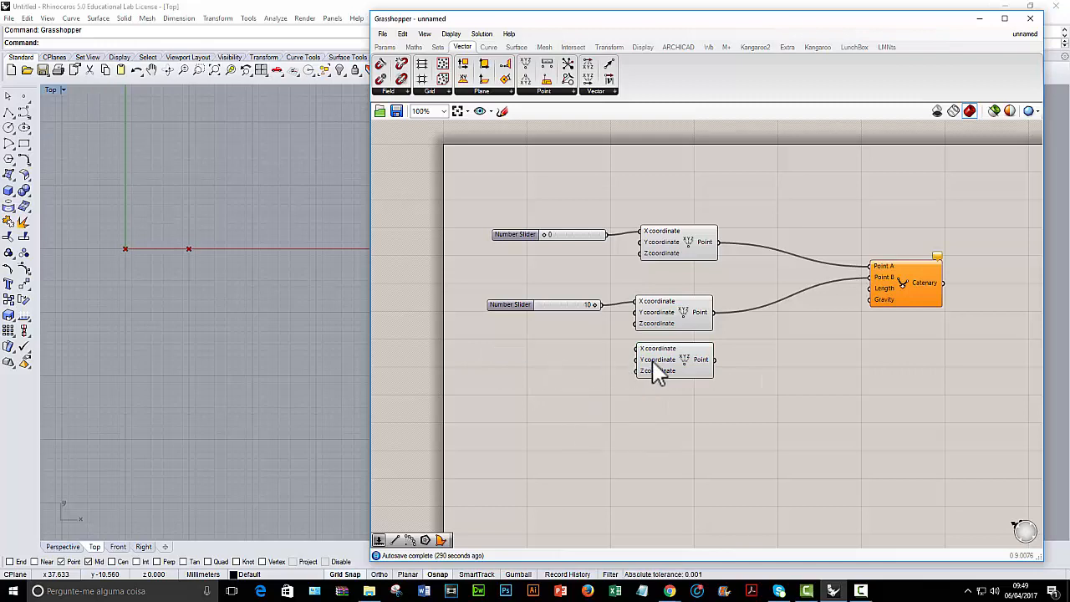
{"action": "left_click_drag", "start_coordinate": [660, 370], "coordinate": [677, 371]}
- Drive the third point's Z coordinate with a new -1 to 1 slider set to 1, and connect the point to the Catenary's Gravity input
{"action": "double_click", "coordinate": [548, 364]}
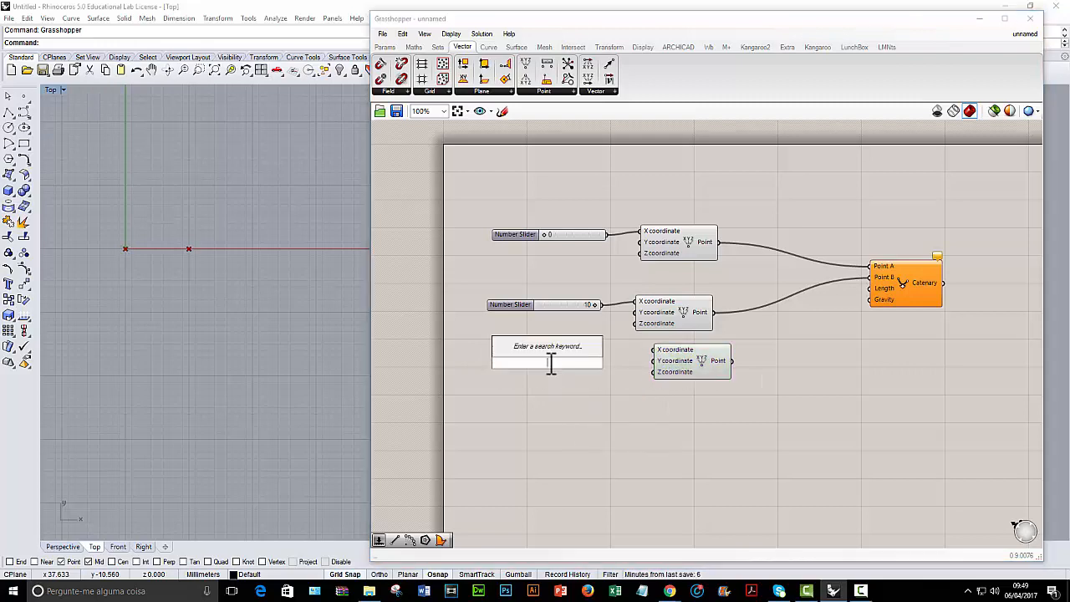
{"action": "type", "text": "-1<1"}
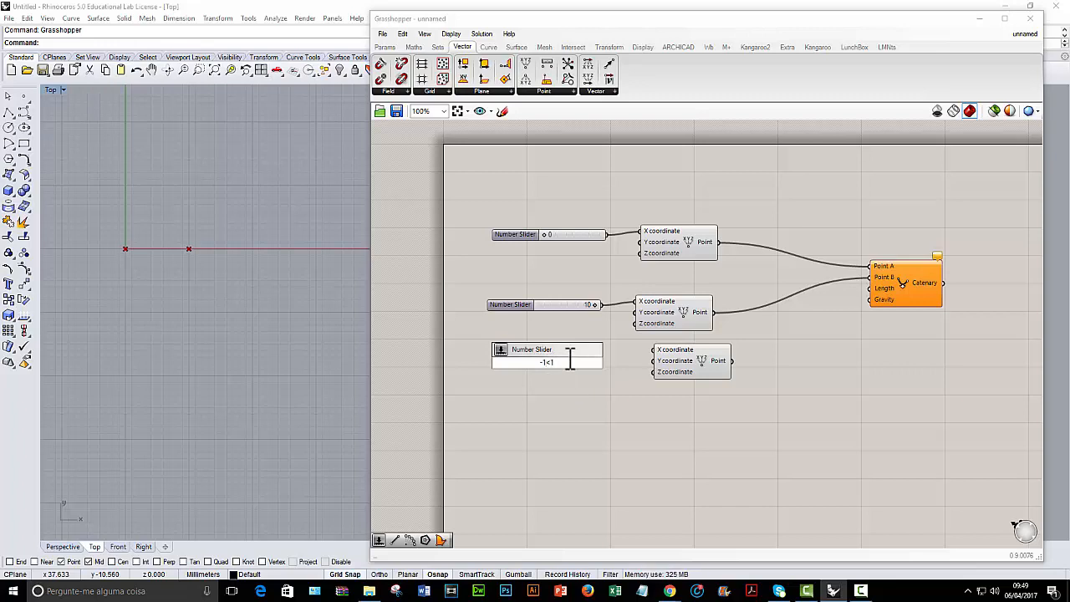
{"action": "key", "text": "Return"}
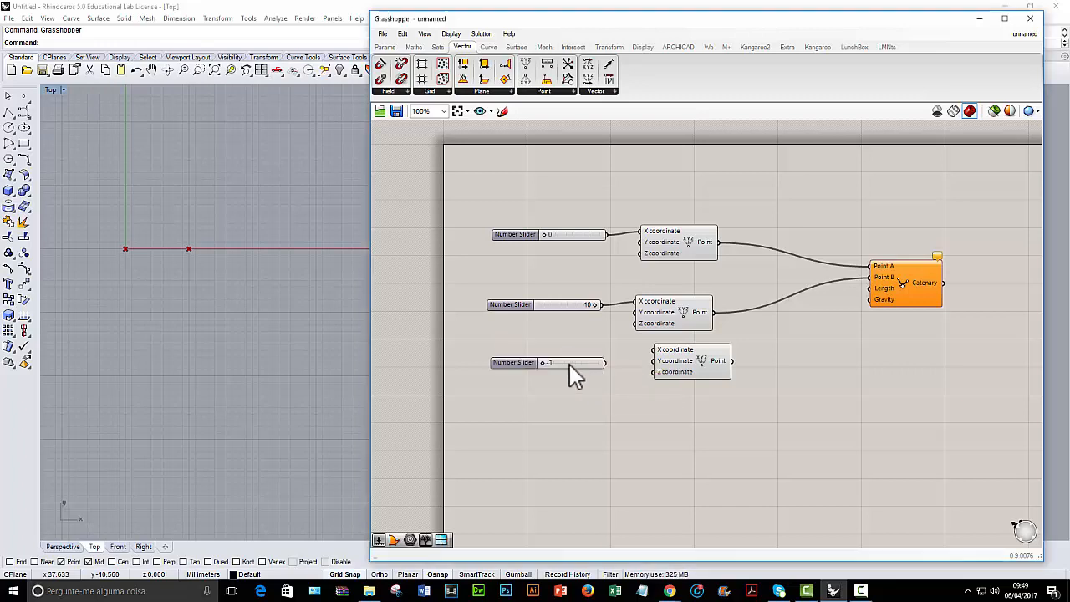
{"action": "left_click_drag", "start_coordinate": [544, 365], "coordinate": [652, 373]}
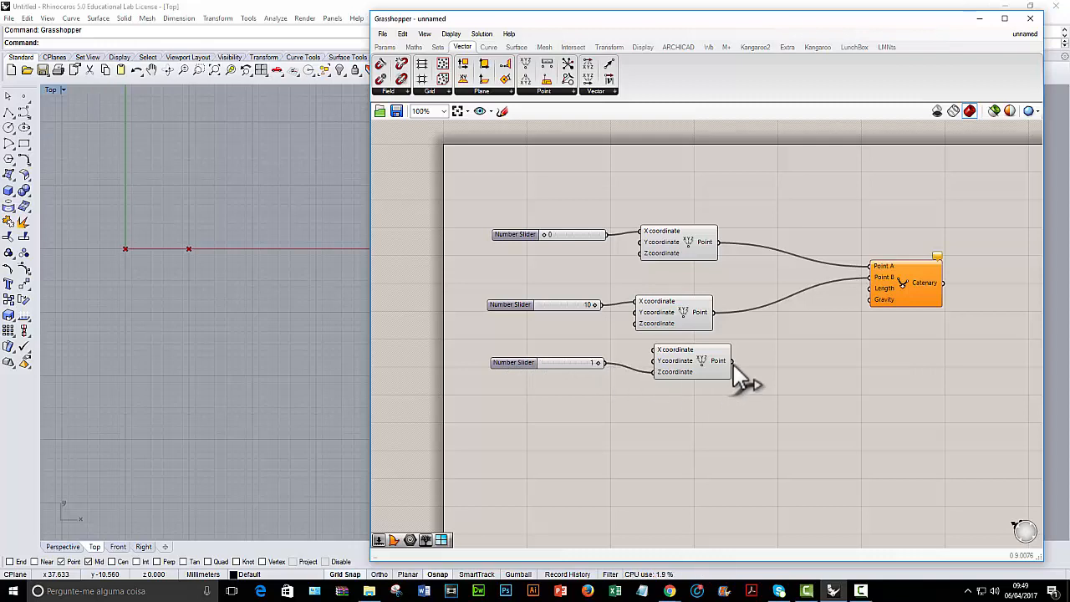
{"action": "left_click_drag", "start_coordinate": [733, 364], "coordinate": [920, 291]}
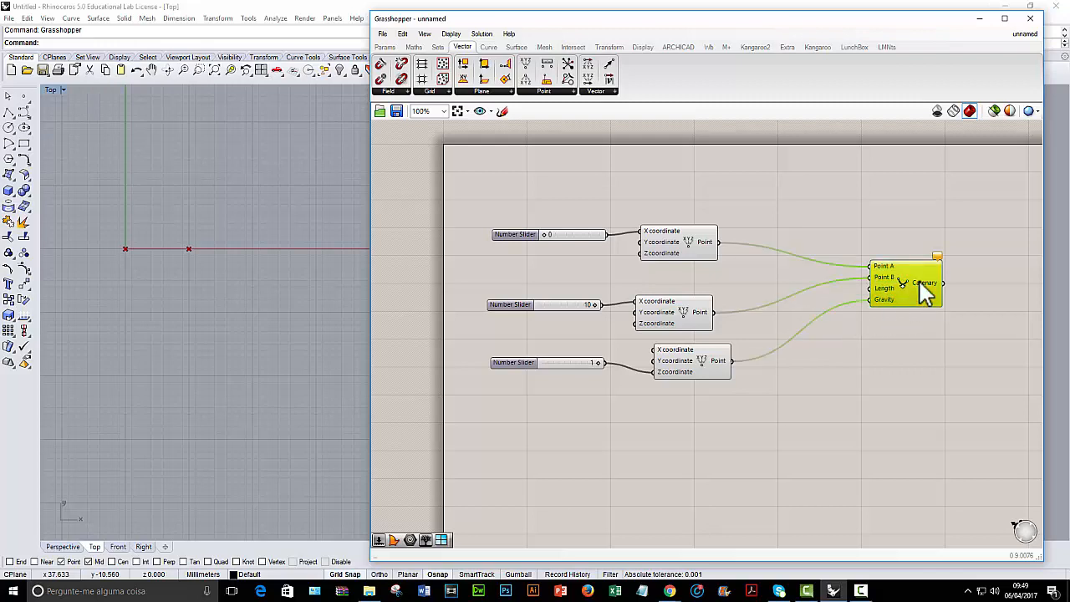
- Arrange the three Construct Point components in a column, with the first two close together above the third
{"action": "left_click", "coordinate": [688, 240]}
{"action": "left_click_drag", "start_coordinate": [683, 245], "coordinate": [682, 234]}
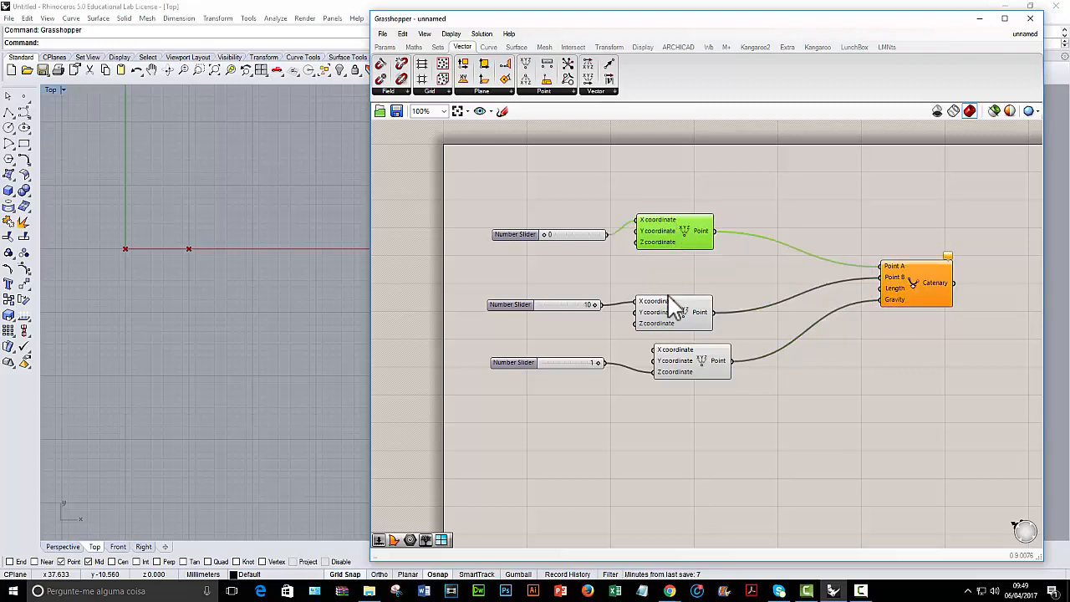
{"action": "left_click_drag", "start_coordinate": [675, 303], "coordinate": [681, 281]}
{"action": "left_click", "coordinate": [688, 380]}
{"action": "left_click_drag", "start_coordinate": [687, 380], "coordinate": [672, 380]}
{"action": "left_click", "coordinate": [683, 284]}
- Move the second and third sliders level with their points and shift the Catenary component farther from the Construct Point components
{"action": "left_click", "coordinate": [565, 305]}
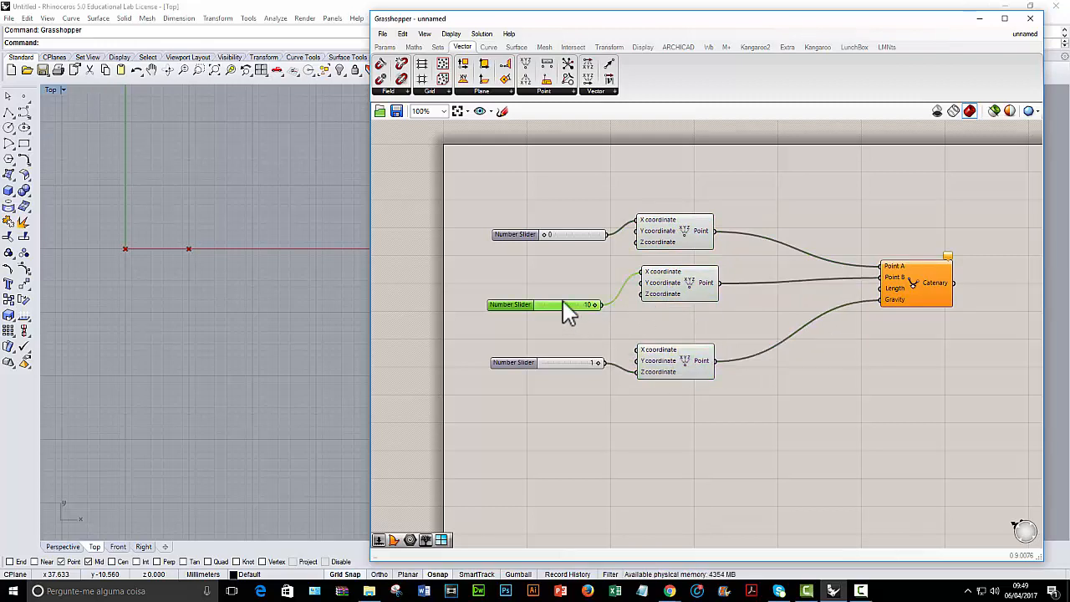
{"action": "left_click_drag", "start_coordinate": [565, 306], "coordinate": [557, 284]}
{"action": "left_click", "coordinate": [573, 366]}
{"action": "left_click_drag", "start_coordinate": [573, 366], "coordinate": [570, 368]}
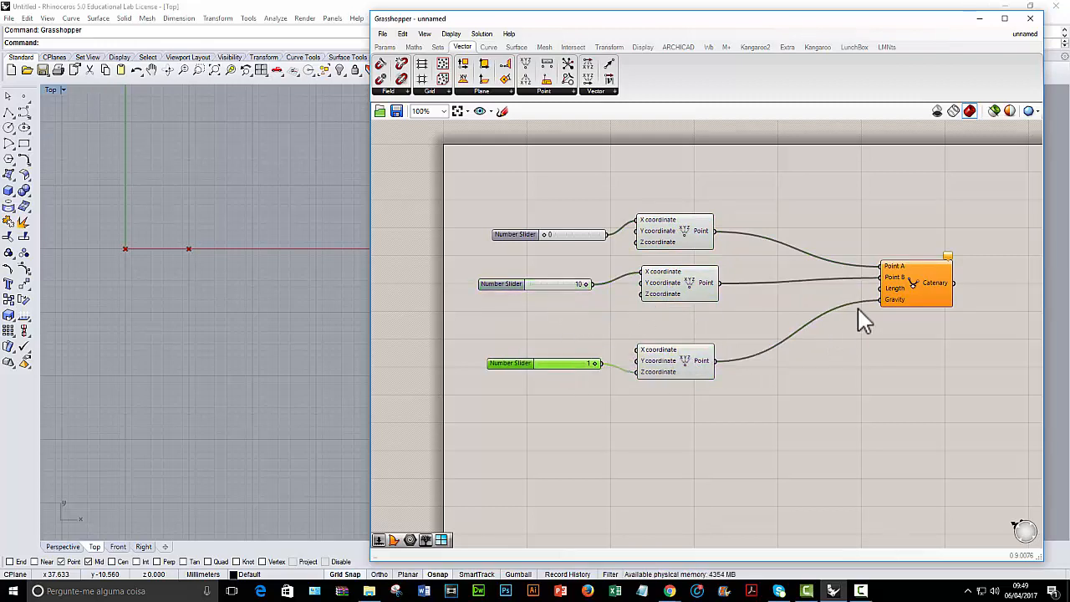
{"action": "left_click_drag", "start_coordinate": [894, 294], "coordinate": [908, 298]}
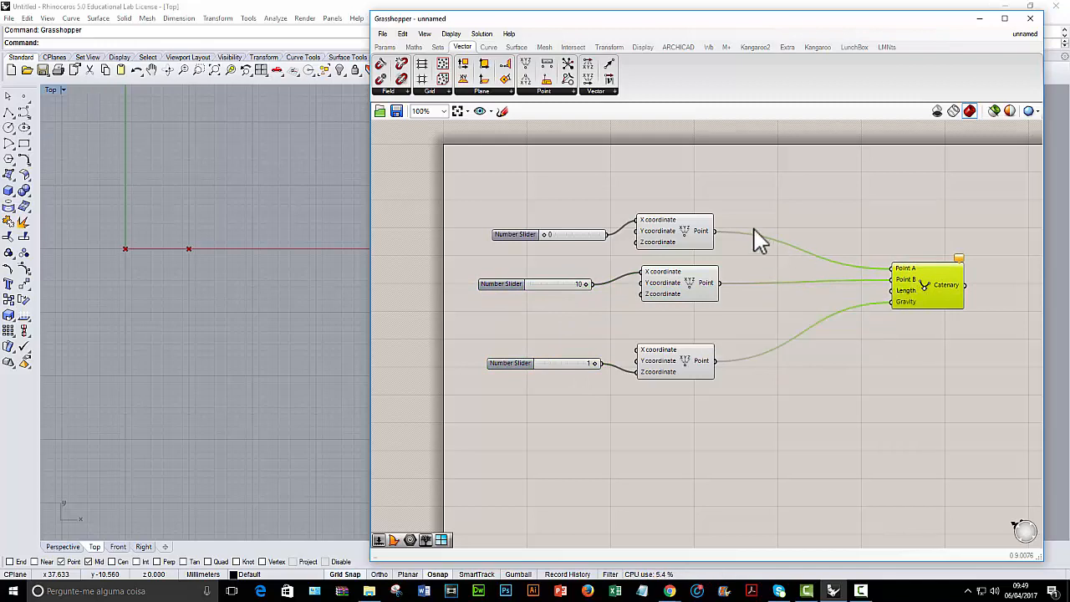
{"action": "left_click_drag", "start_coordinate": [707, 243], "coordinate": [712, 243]}
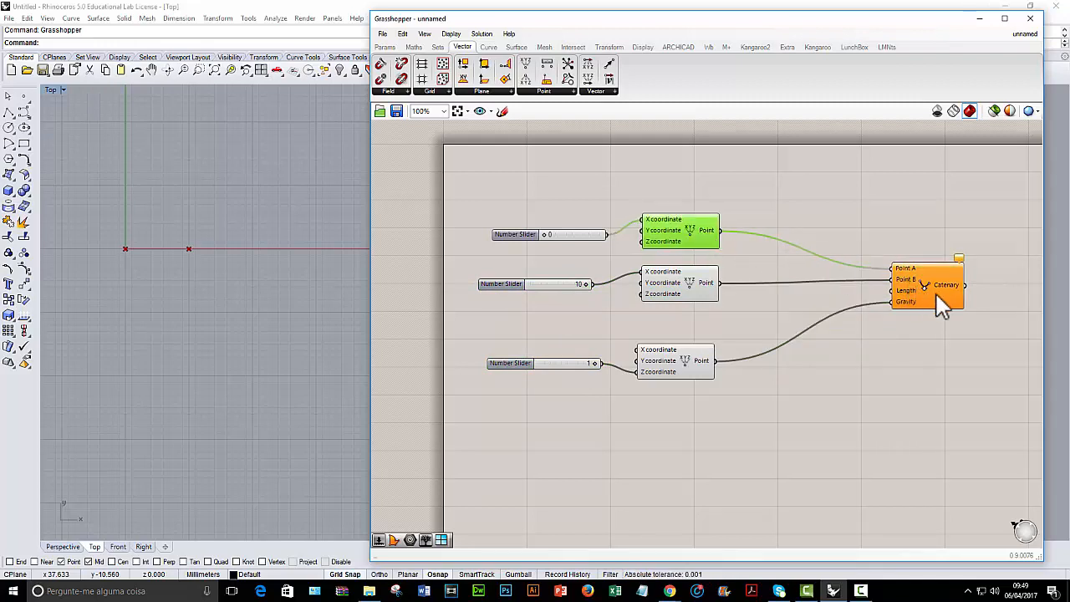
{"action": "left_click_drag", "start_coordinate": [941, 305], "coordinate": [955, 319]}
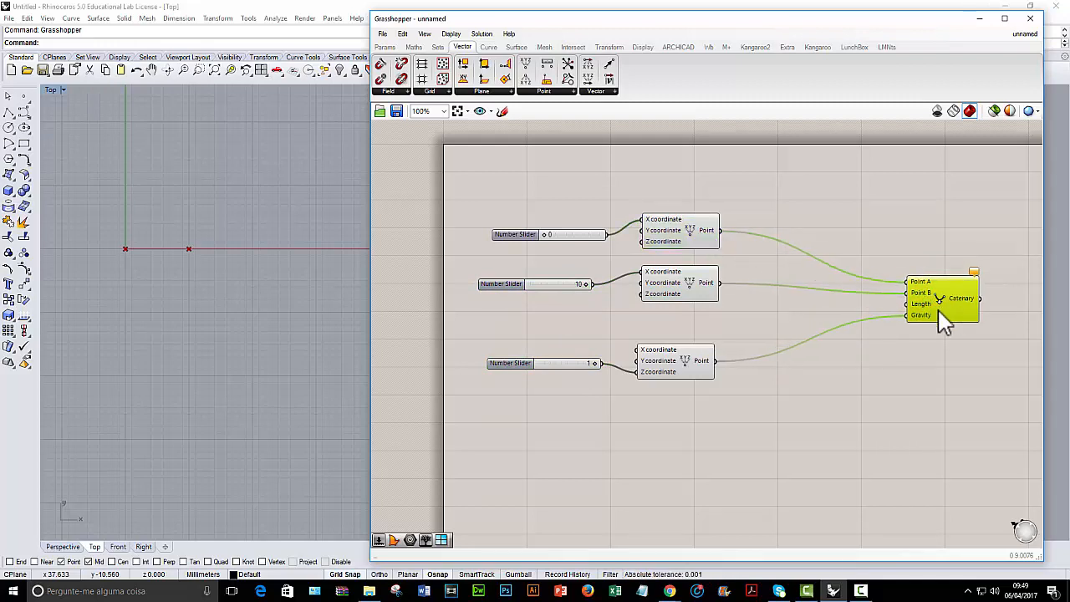
- Add a Distance component and connect the first and second points to its Point A and Point B inputs
{"action": "double_click", "coordinate": [770, 332]}
{"action": "type", "text": "dist"}
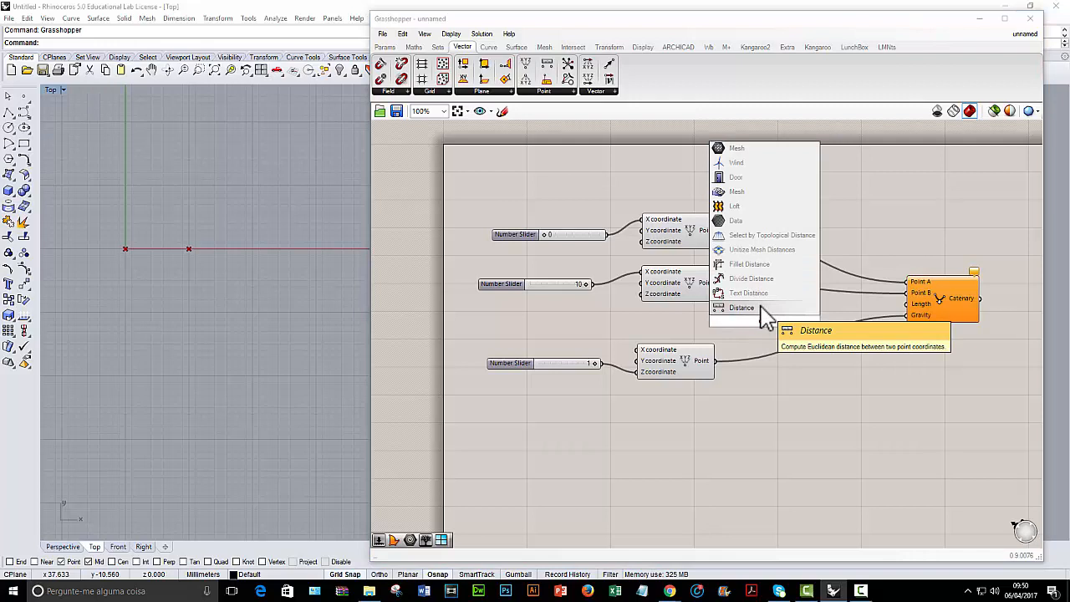
{"action": "left_click", "coordinate": [761, 307]}
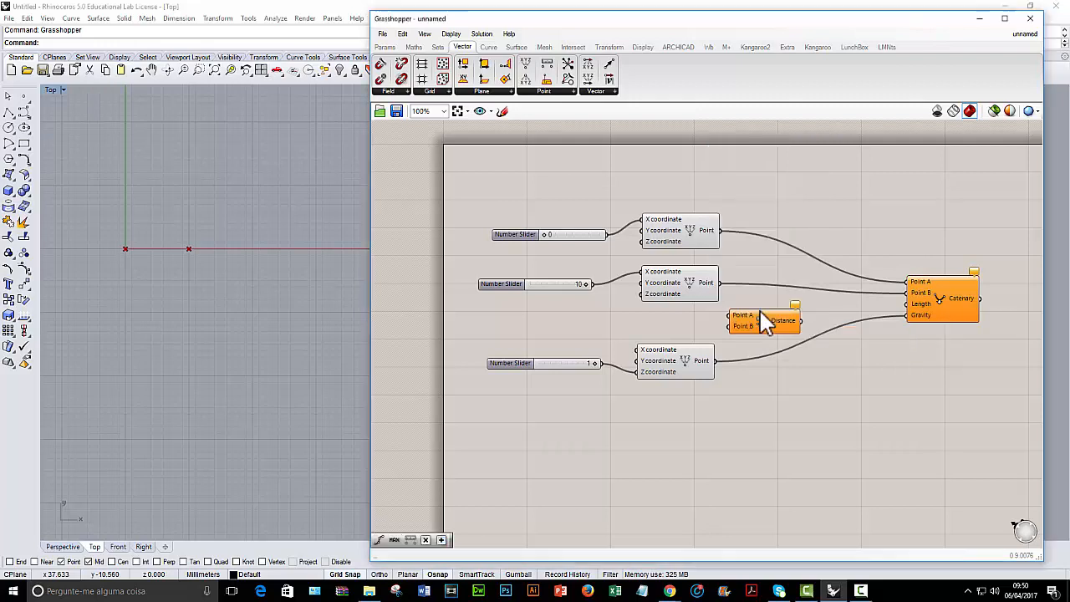
{"action": "scroll", "coordinate": [762, 319], "scroll_direction": "up", "scroll_amount": 3}
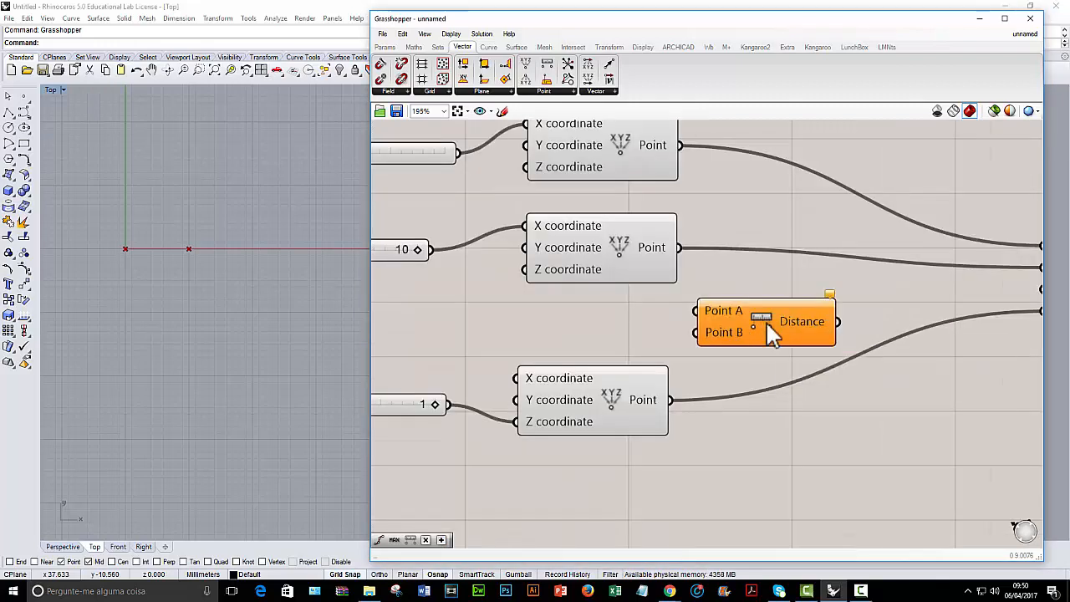
{"action": "left_click_drag", "start_coordinate": [765, 320], "coordinate": [788, 326]}
{"action": "left_click_drag", "start_coordinate": [680, 146], "coordinate": [717, 307]}
{"action": "left_click_drag", "start_coordinate": [681, 249], "coordinate": [717, 327]}
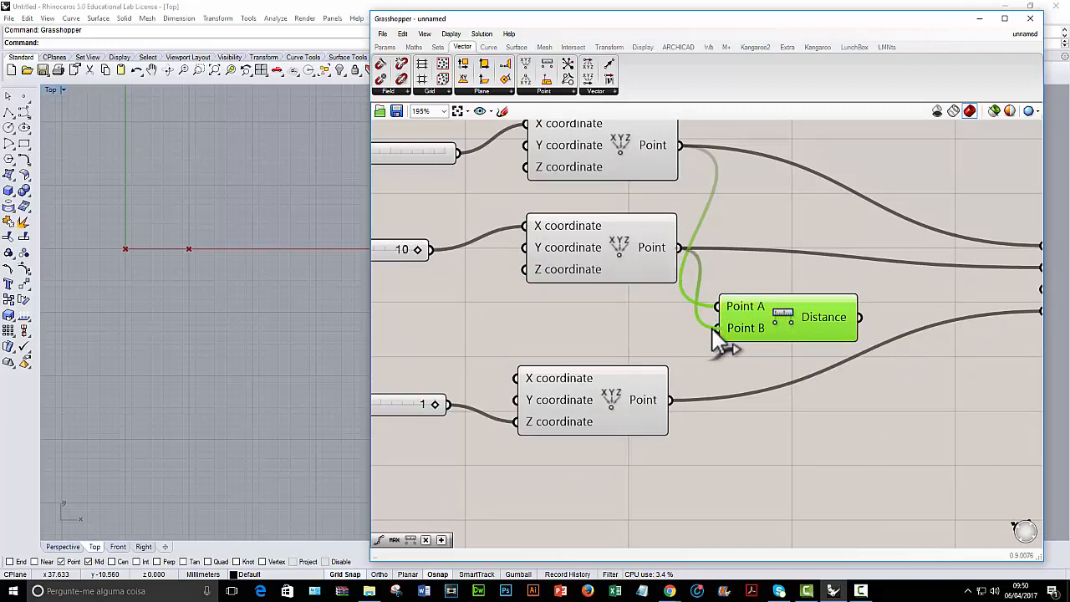
- Connect the Distance output to the Catenary's Length input and space the two components farther from the Construct Points
{"action": "right_click_drag", "start_coordinate": [870, 347], "coordinate": [693, 331]}
{"action": "left_click_drag", "start_coordinate": [685, 302], "coordinate": [863, 281]}
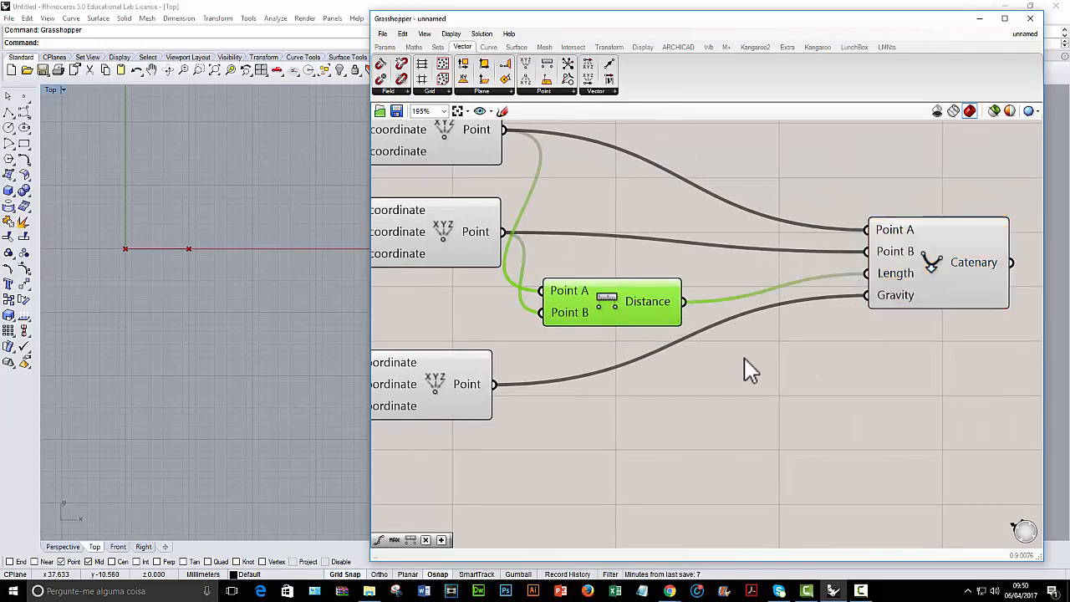
{"action": "scroll", "coordinate": [789, 332], "scroll_direction": "down", "scroll_amount": 2}
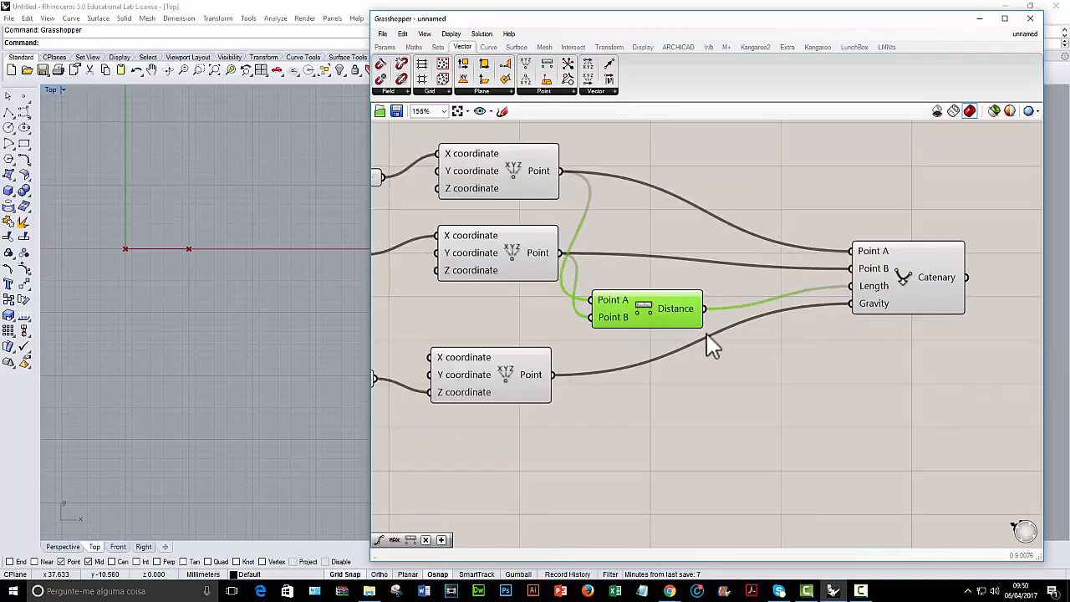
{"action": "left_click_drag", "start_coordinate": [680, 310], "coordinate": [704, 298]}
{"action": "left_click_drag", "start_coordinate": [920, 288], "coordinate": [942, 284]}
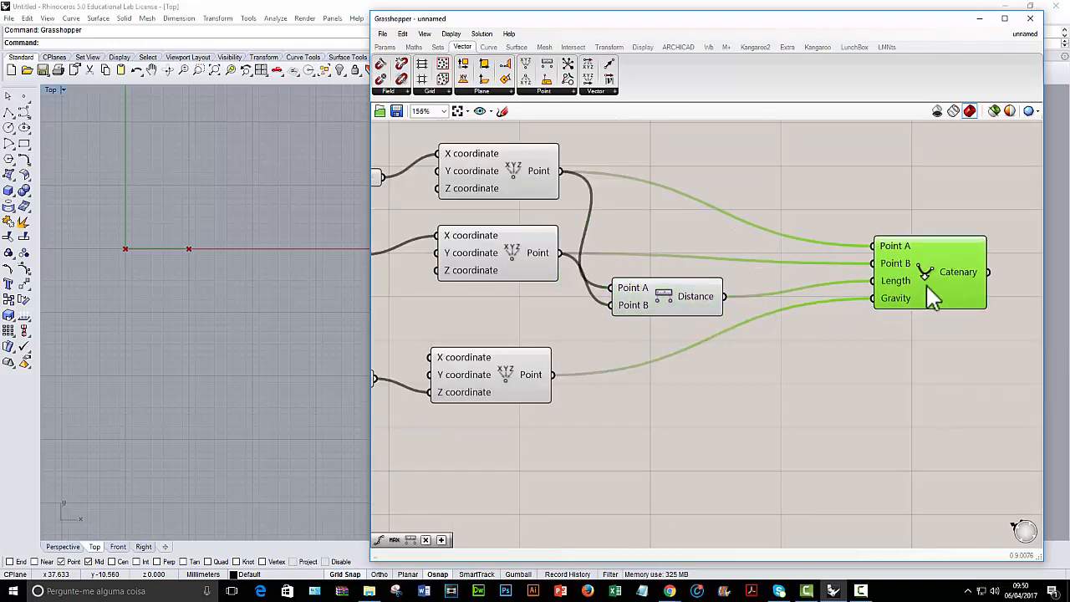
{"action": "left_click_drag", "start_coordinate": [680, 303], "coordinate": [715, 301]}
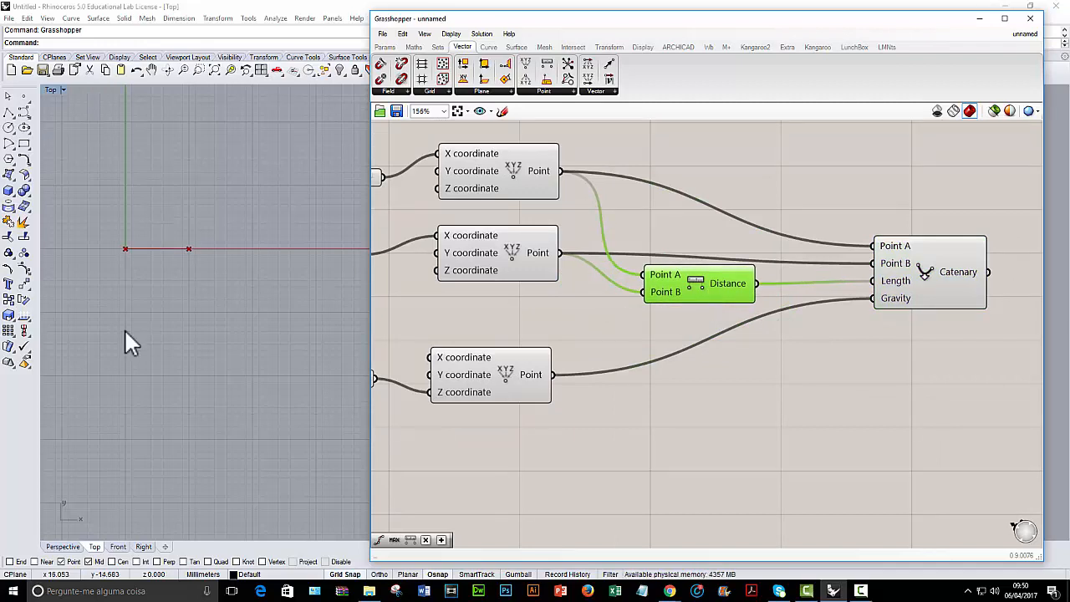
- Move the Grasshopper window aside, examine the constructed points in the Perspective viewport, and return to the maximized Top viewport
{"action": "double_click", "coordinate": [50, 88]}
{"action": "left_click_drag", "start_coordinate": [485, 23], "coordinate": [682, 27]}
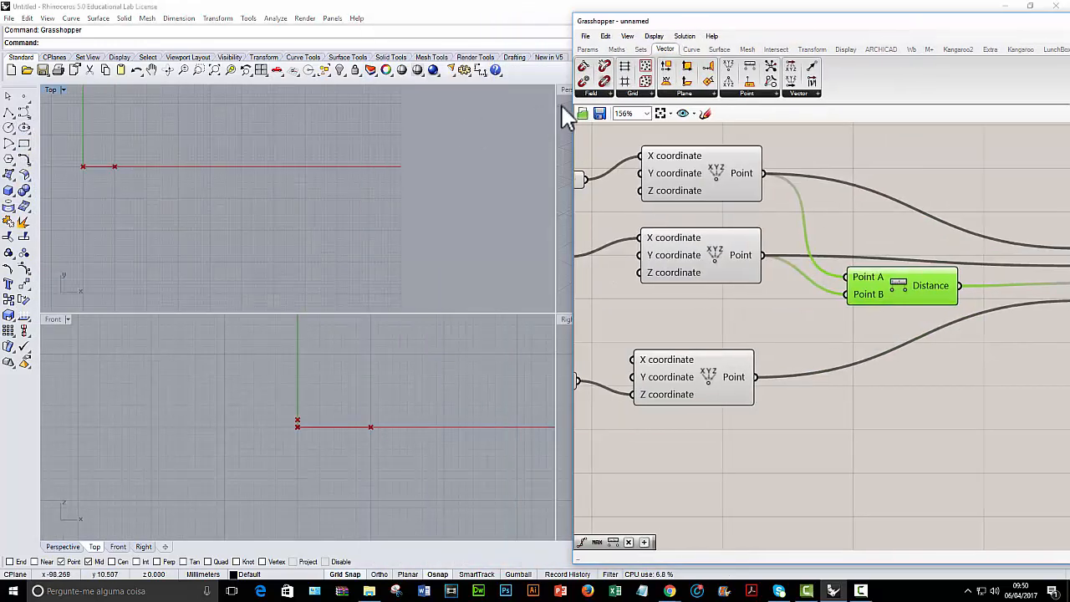
{"action": "double_click", "coordinate": [566, 91]}
{"action": "right_click_drag", "start_coordinate": [495, 259], "coordinate": [507, 298]}
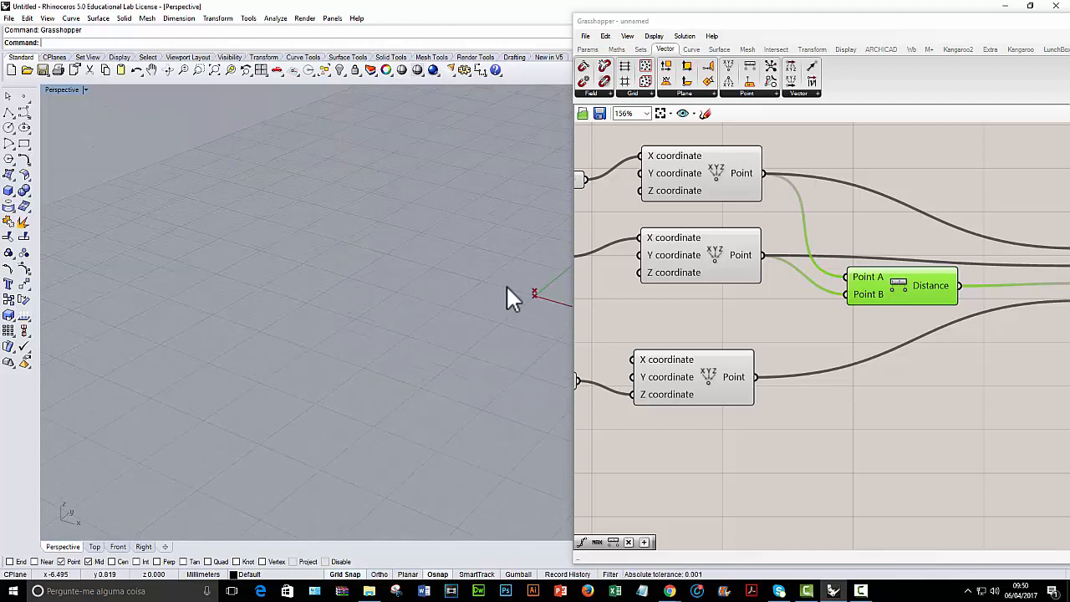
{"action": "left_click_drag", "start_coordinate": [735, 25], "coordinate": [930, 26]}
{"action": "right_click_drag", "start_coordinate": [653, 235], "coordinate": [613, 293]}
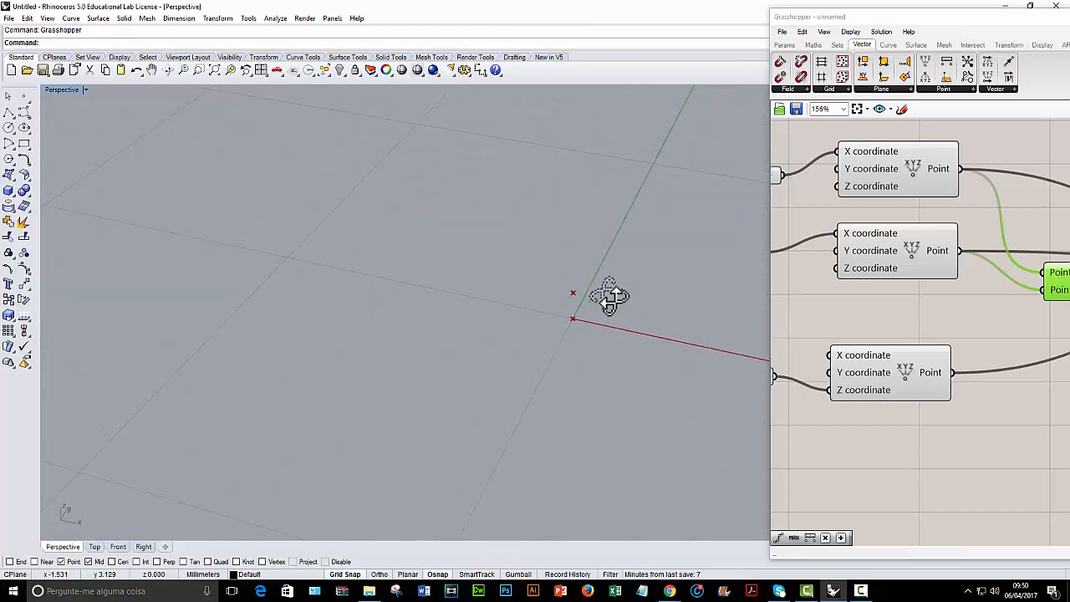
{"action": "double_click", "coordinate": [55, 88]}
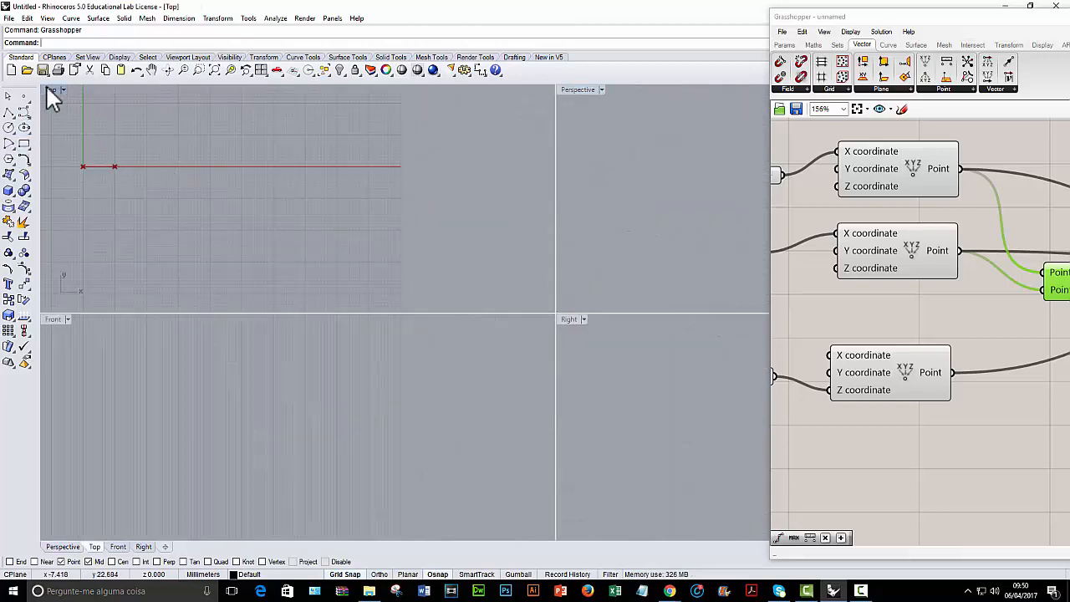
{"action": "double_click", "coordinate": [47, 87]}
{"action": "scroll", "coordinate": [244, 241], "scroll_direction": "up", "scroll_amount": 5}
{"action": "scroll", "coordinate": [244, 252], "scroll_direction": "down", "scroll_amount": 3}
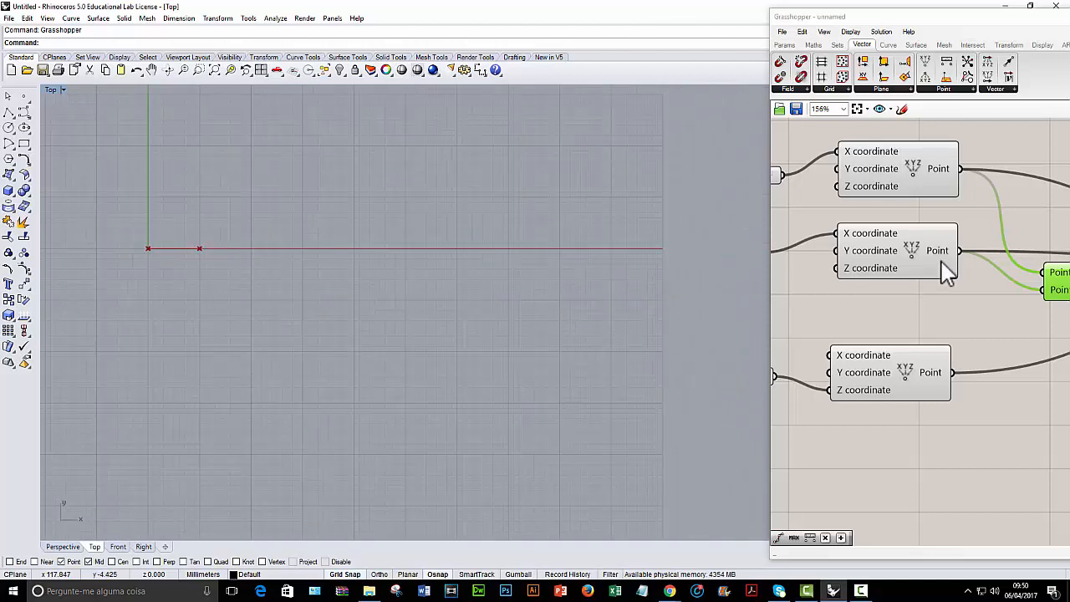
- Move the Catenary component well away from the Distance component and bring the Grasshopper window back into full view
{"action": "scroll", "coordinate": [920, 276], "scroll_direction": "down", "scroll_amount": 5}
{"action": "right_click_drag", "start_coordinate": [921, 277], "coordinate": [807, 280]}
{"action": "right_click_drag", "start_coordinate": [1030, 284], "coordinate": [912, 293]}
{"action": "left_click", "coordinate": [877, 294]}
{"action": "left_click_drag", "start_coordinate": [876, 294], "coordinate": [966, 313]}
{"action": "right_click_drag", "start_coordinate": [879, 327], "coordinate": [1044, 307]}
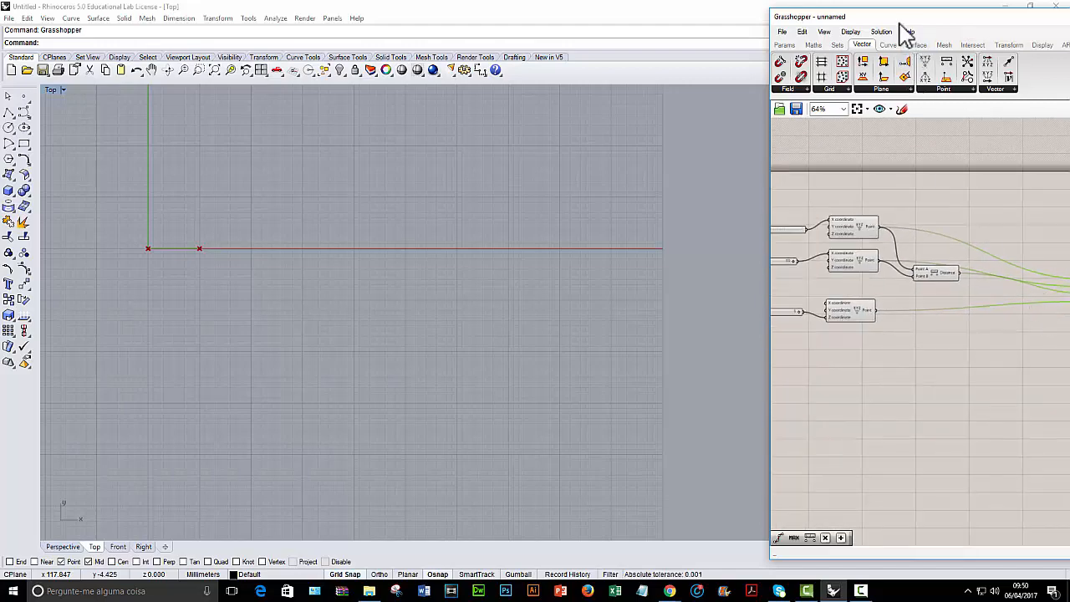
{"action": "left_click_drag", "start_coordinate": [901, 19], "coordinate": [557, 48]}
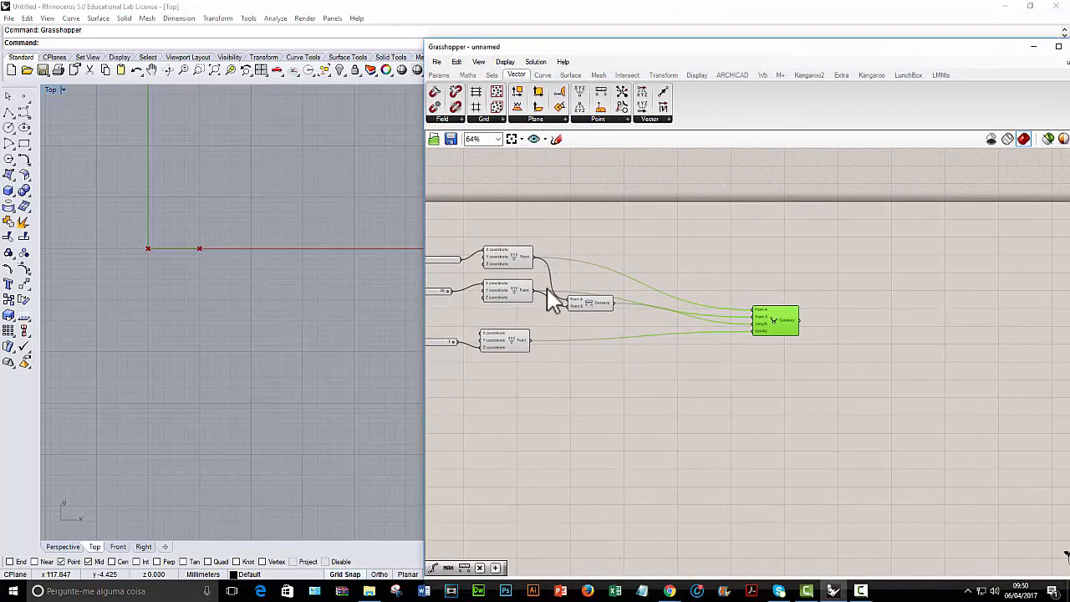
- Move the Distance component up slightly and add an Addition component beside it, with Distance feeding input A
{"action": "left_click_drag", "start_coordinate": [586, 309], "coordinate": [586, 302]}
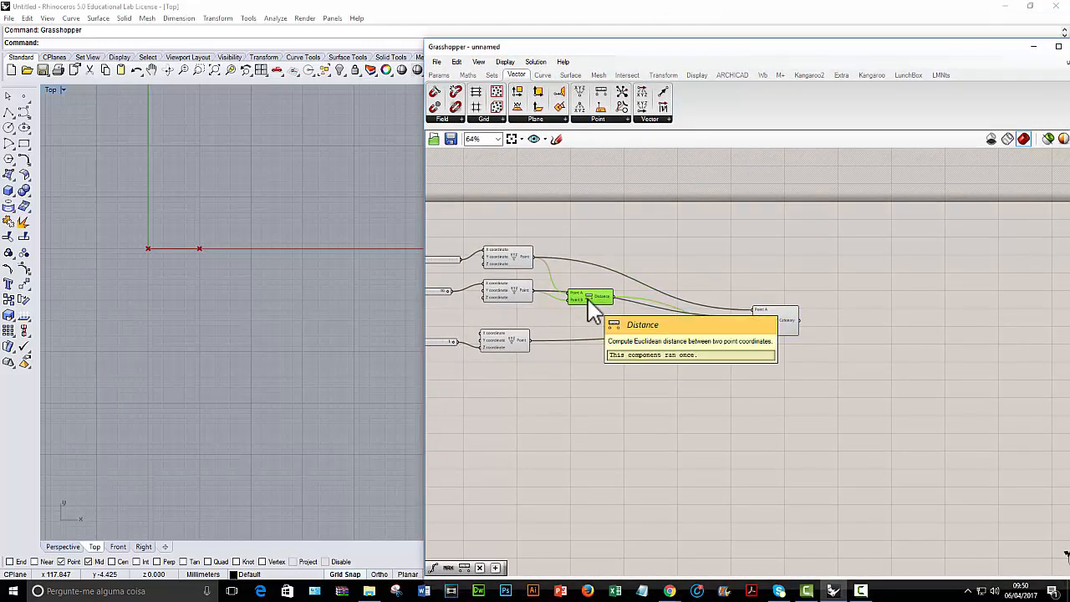
{"action": "left_click", "coordinate": [468, 74]}
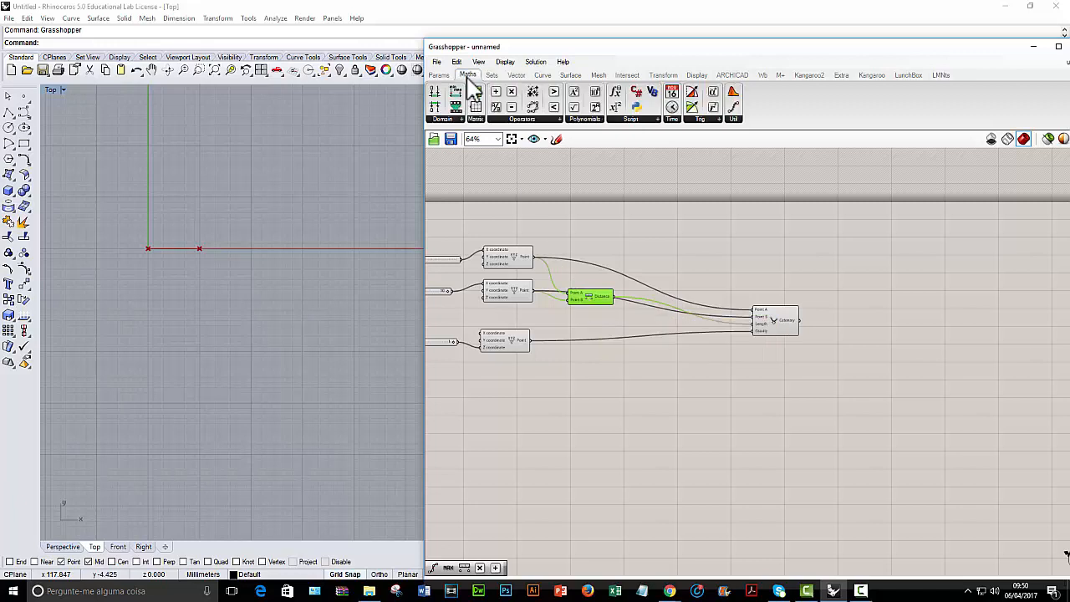
{"action": "left_click_drag", "start_coordinate": [498, 107], "coordinate": [642, 318]}
{"action": "scroll", "coordinate": [650, 338], "scroll_direction": "up", "scroll_amount": 3}
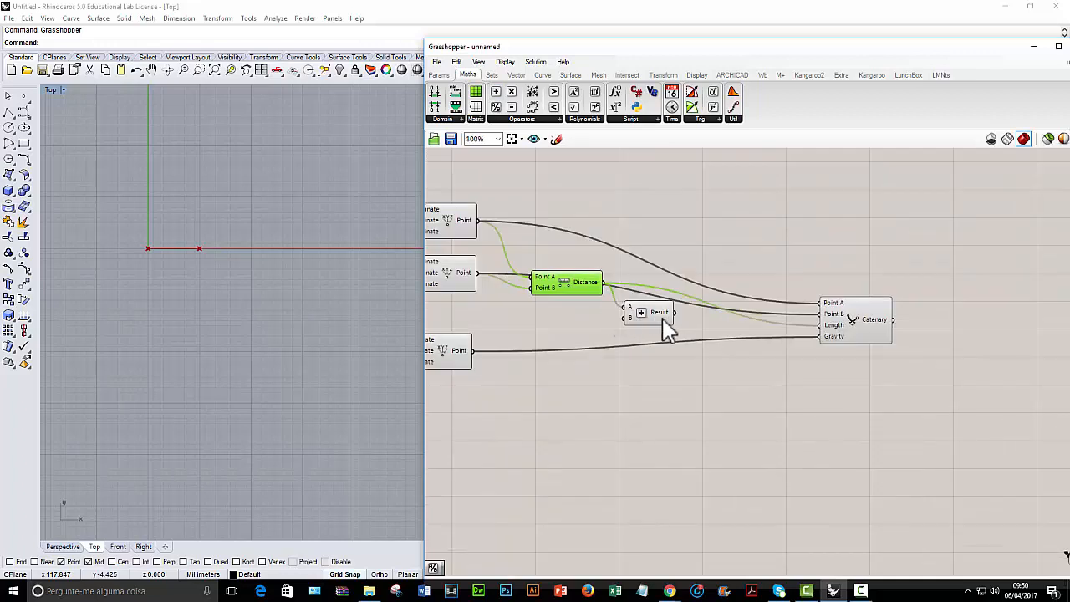
{"action": "scroll", "coordinate": [625, 338], "scroll_direction": "up", "scroll_amount": 1}
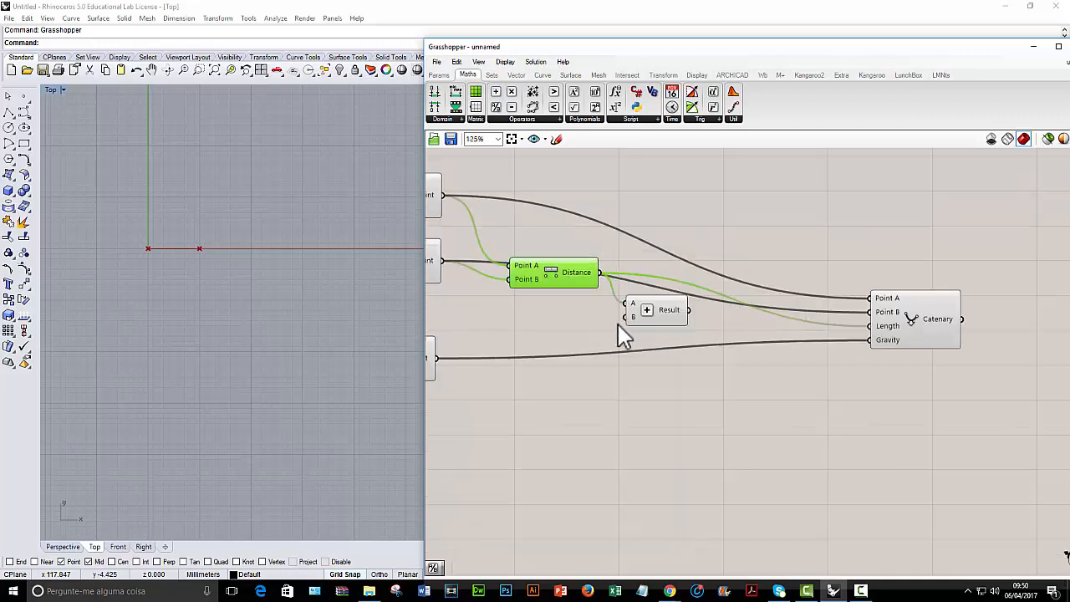
- Add a Number Slider to feed input B of the Addition component and connect its Result to the Catenary's Length input
{"action": "right_click_drag", "start_coordinate": [604, 334], "coordinate": [691, 313]}
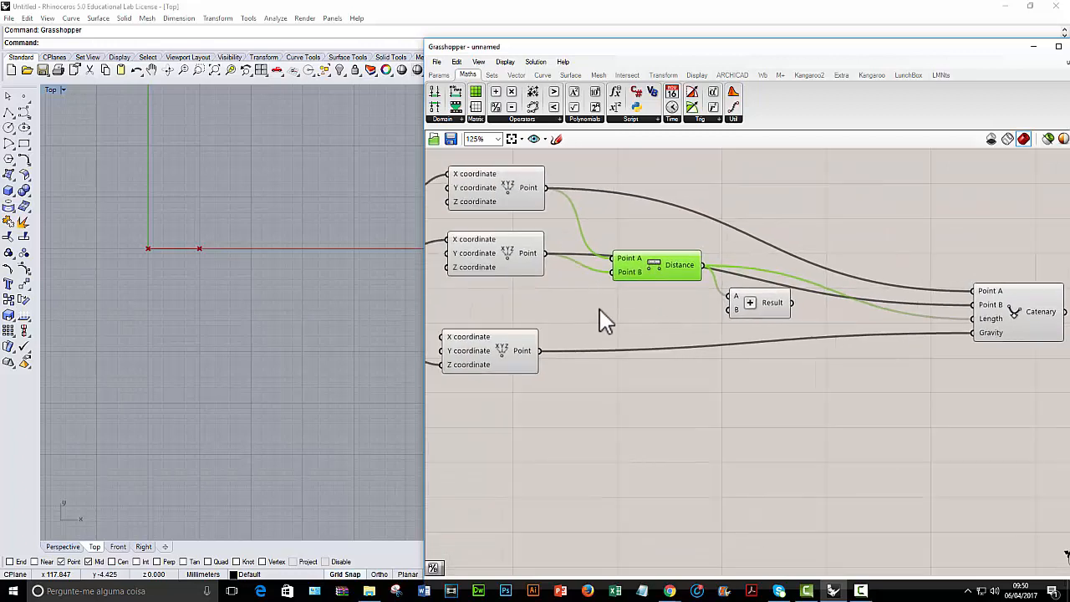
{"action": "left_click", "coordinate": [611, 335]}
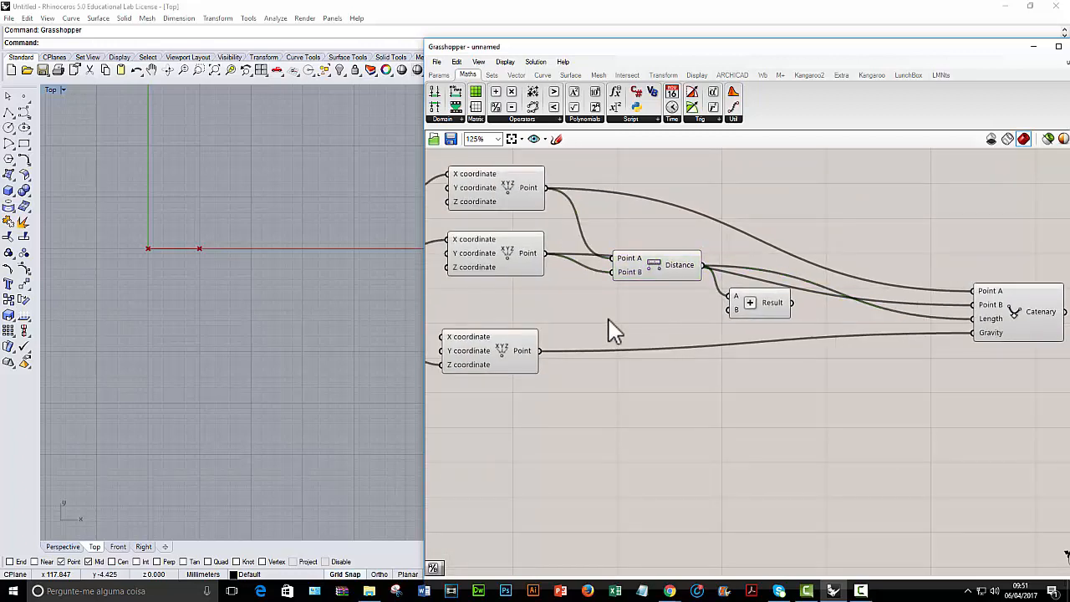
{"action": "double_click", "coordinate": [609, 320]}
{"action": "type", "text": "slider"}
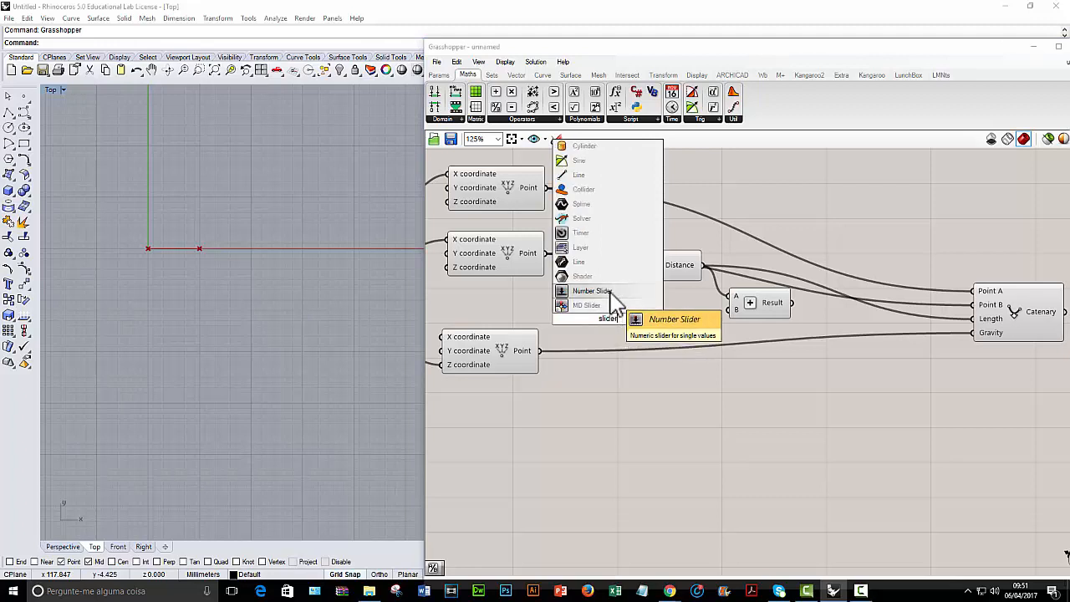
{"action": "left_click", "coordinate": [614, 292]}
{"action": "left_click_drag", "start_coordinate": [625, 326], "coordinate": [734, 310]}
{"action": "left_click_drag", "start_coordinate": [798, 313], "coordinate": [974, 322]}
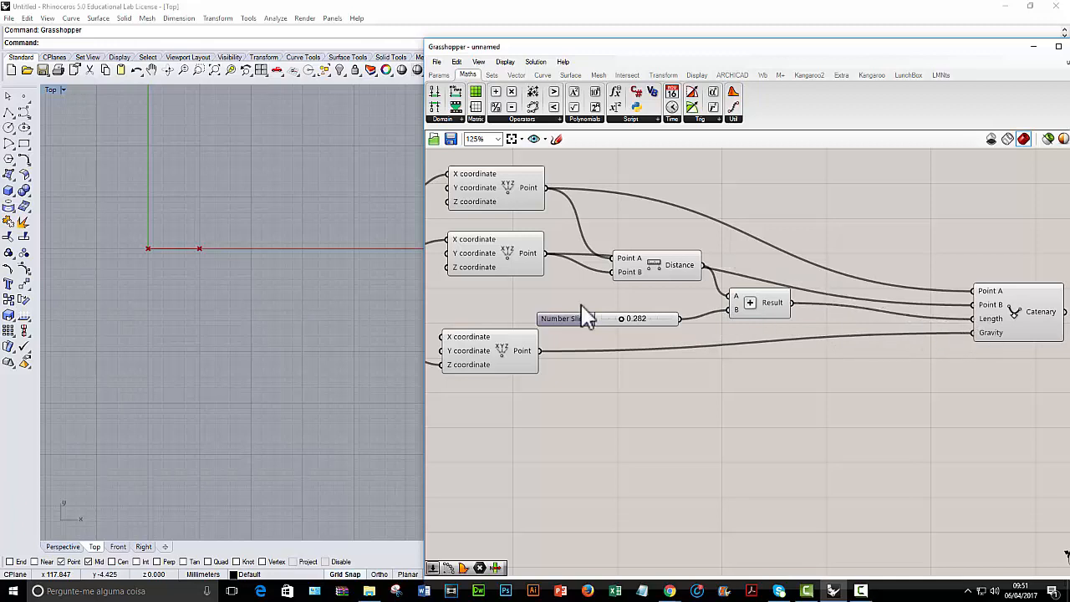
- Move the Distance component up slightly and add a Panel above the Addition component, fed by the Distance output
{"action": "left_click_drag", "start_coordinate": [659, 263], "coordinate": [650, 245]}
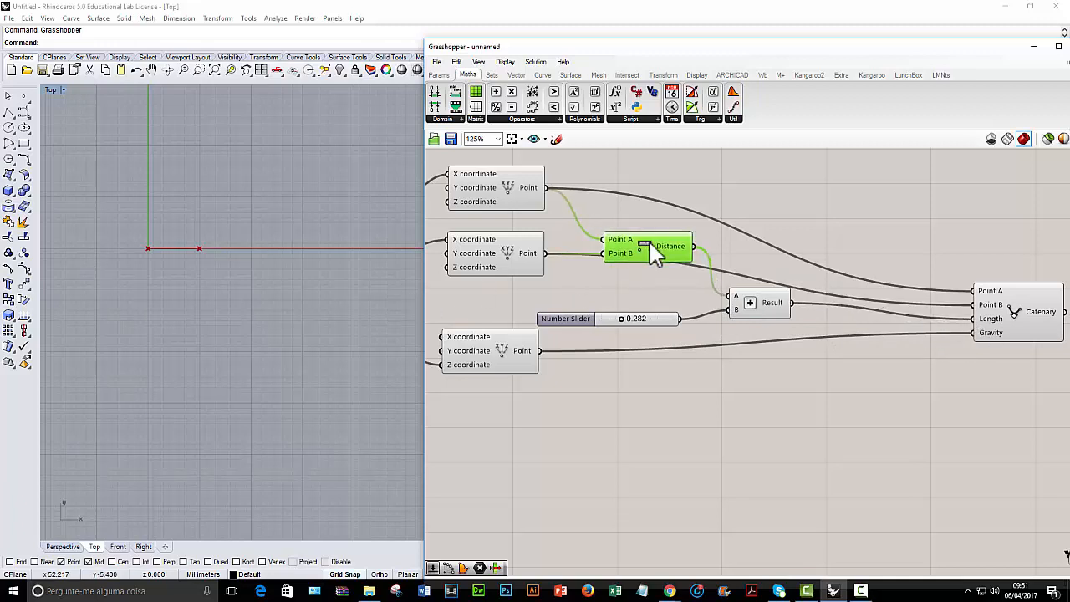
{"action": "left_click", "coordinate": [439, 75]}
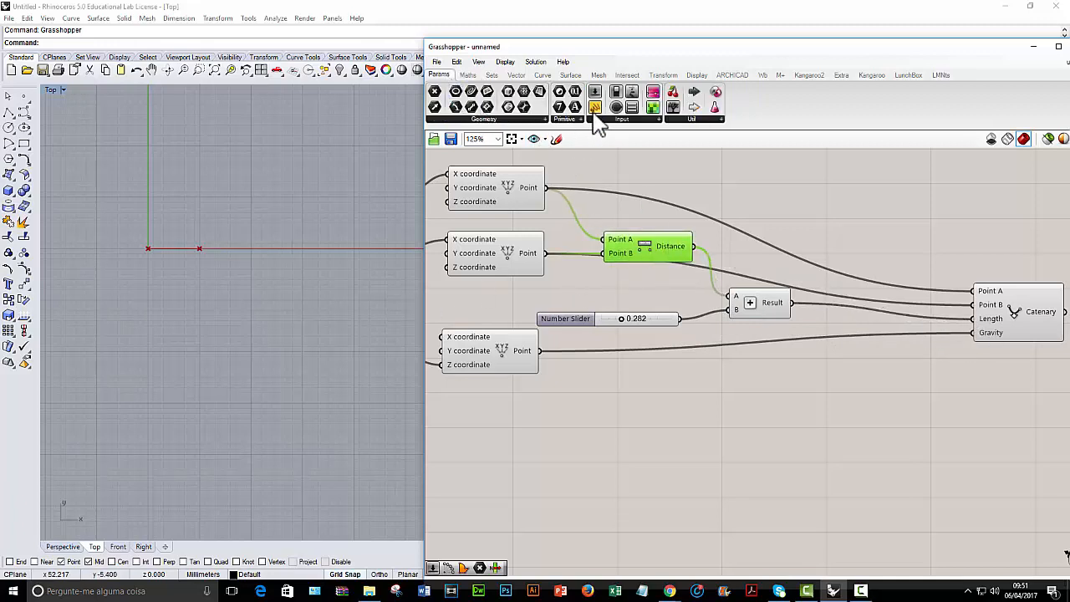
{"action": "left_click_drag", "start_coordinate": [595, 108], "coordinate": [801, 216]}
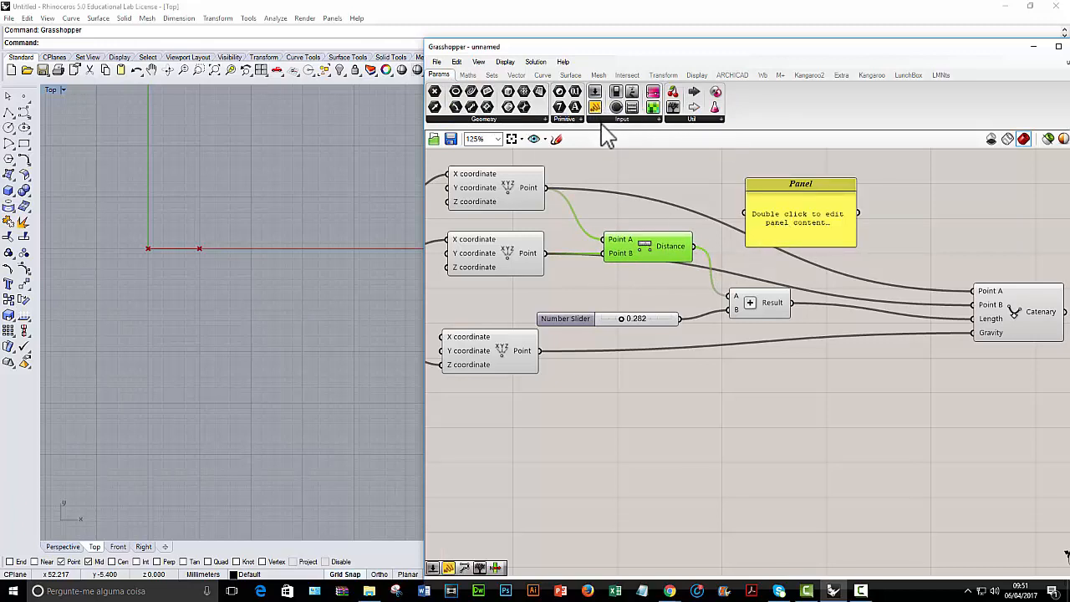
{"action": "left_click_drag", "start_coordinate": [693, 246], "coordinate": [747, 214]}
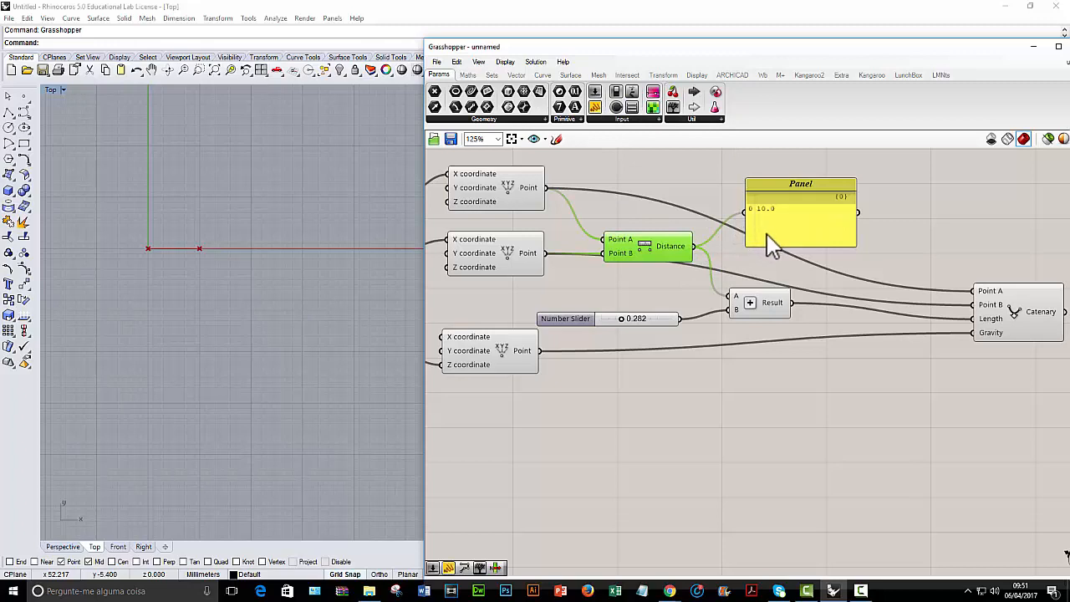
- Raise the Distance component between the two Construct Point outputs and feed the Panel from the Addition Result instead
{"action": "right_click_drag", "start_coordinate": [620, 224], "coordinate": [825, 215]}
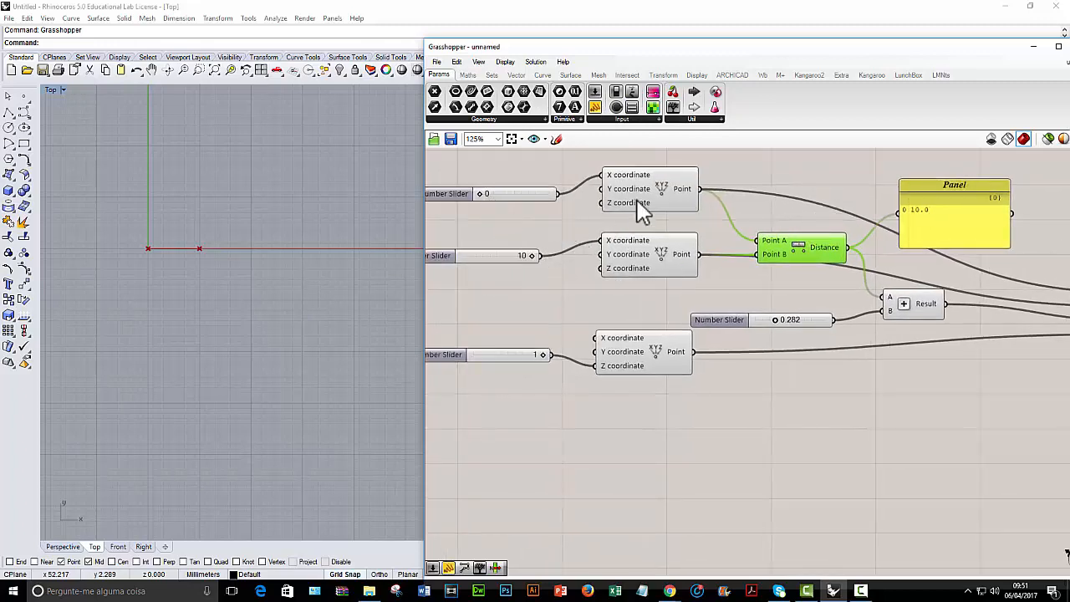
{"action": "left_click_drag", "start_coordinate": [805, 247], "coordinate": [790, 226]}
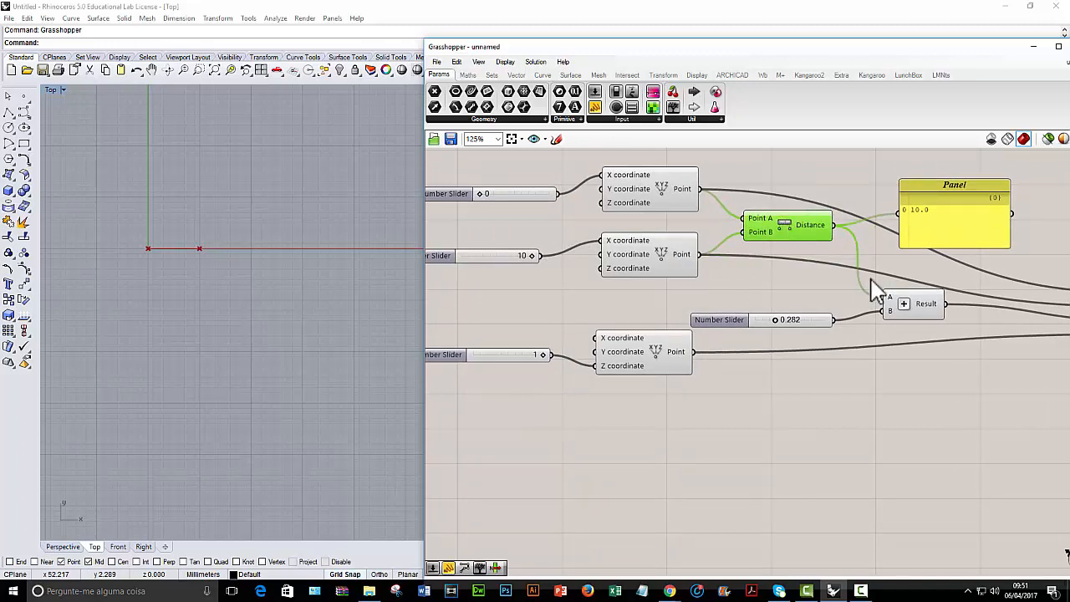
{"action": "right_click_drag", "start_coordinate": [827, 276], "coordinate": [657, 292]}
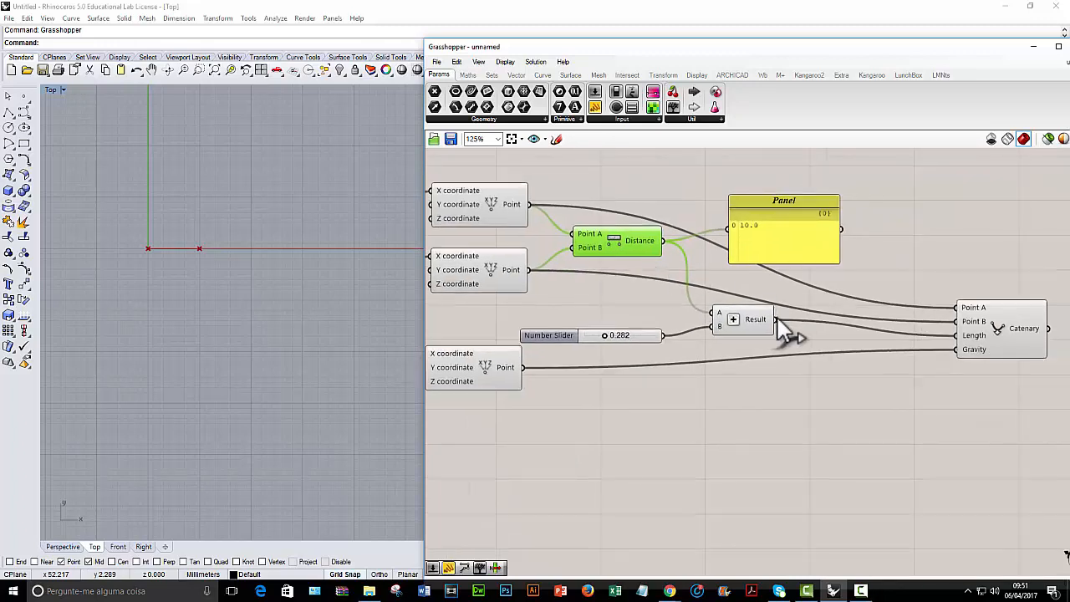
{"action": "left_click_drag", "start_coordinate": [776, 321], "coordinate": [731, 228]}
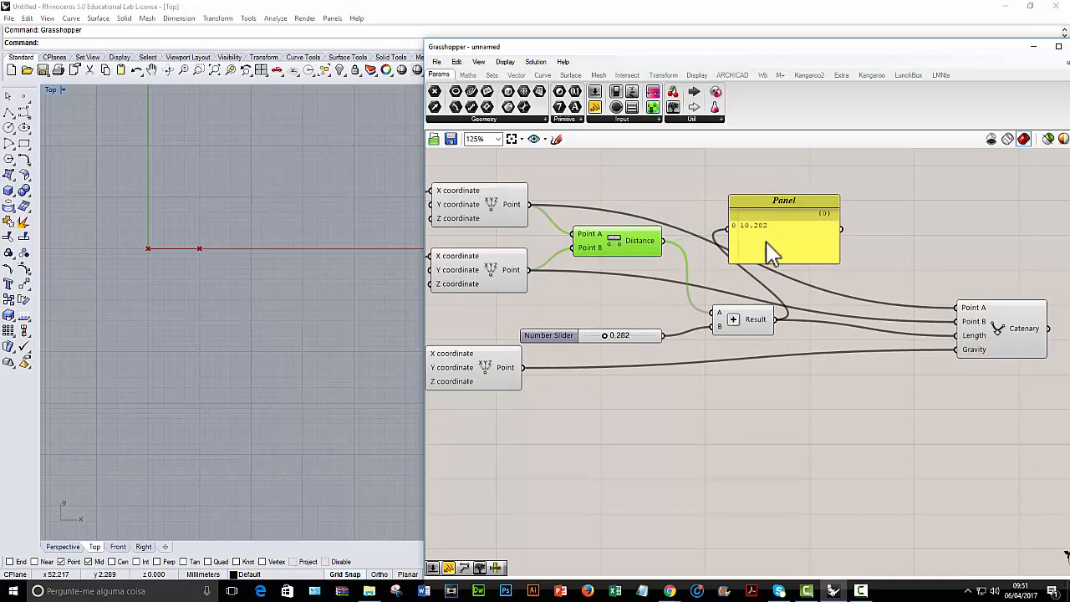
- Highlight the Catenary's curve in the Top viewport and set the gravity point's Z slider to -1
{"action": "right_click_drag", "start_coordinate": [865, 291], "coordinate": [702, 268]}
{"action": "left_click", "coordinate": [840, 316]}
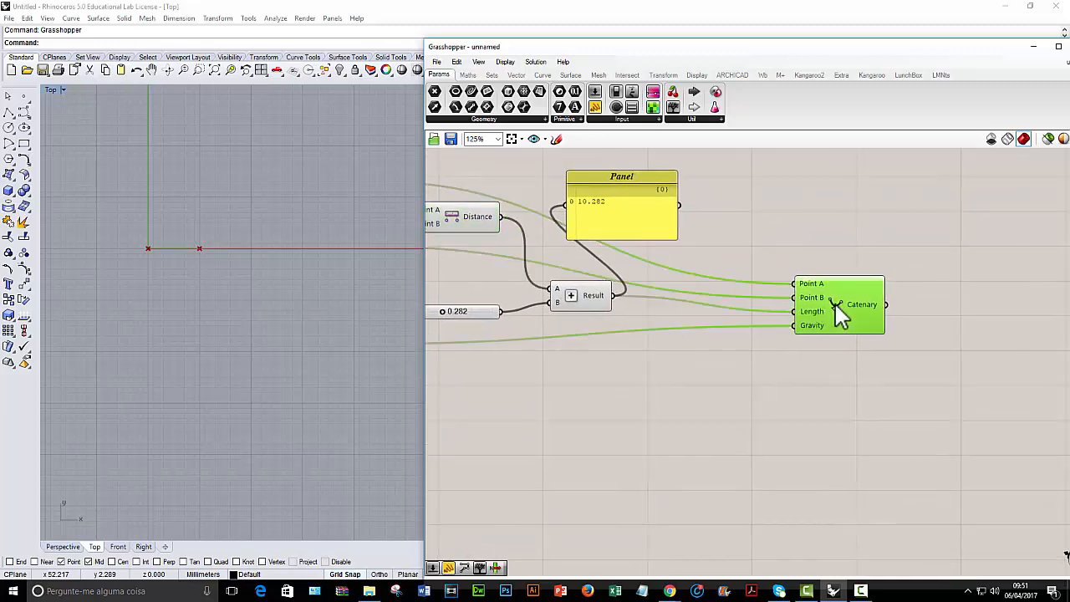
{"action": "right_click_drag", "start_coordinate": [616, 341], "coordinate": [731, 336]}
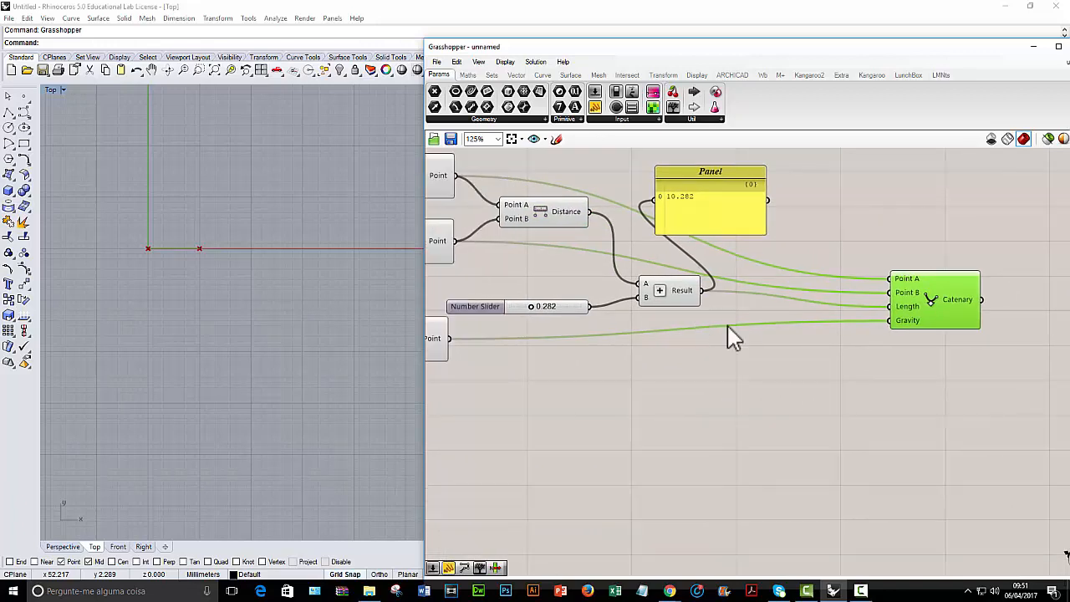
{"action": "scroll", "coordinate": [187, 255], "scroll_direction": "up", "scroll_amount": 2}
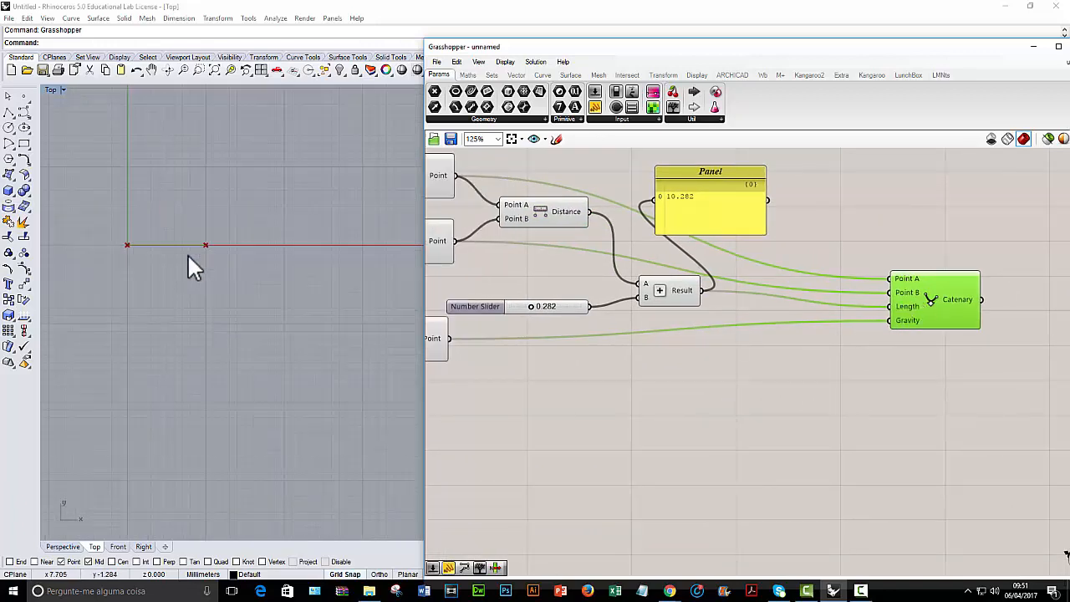
{"action": "scroll", "coordinate": [187, 253], "scroll_direction": "up", "scroll_amount": 2}
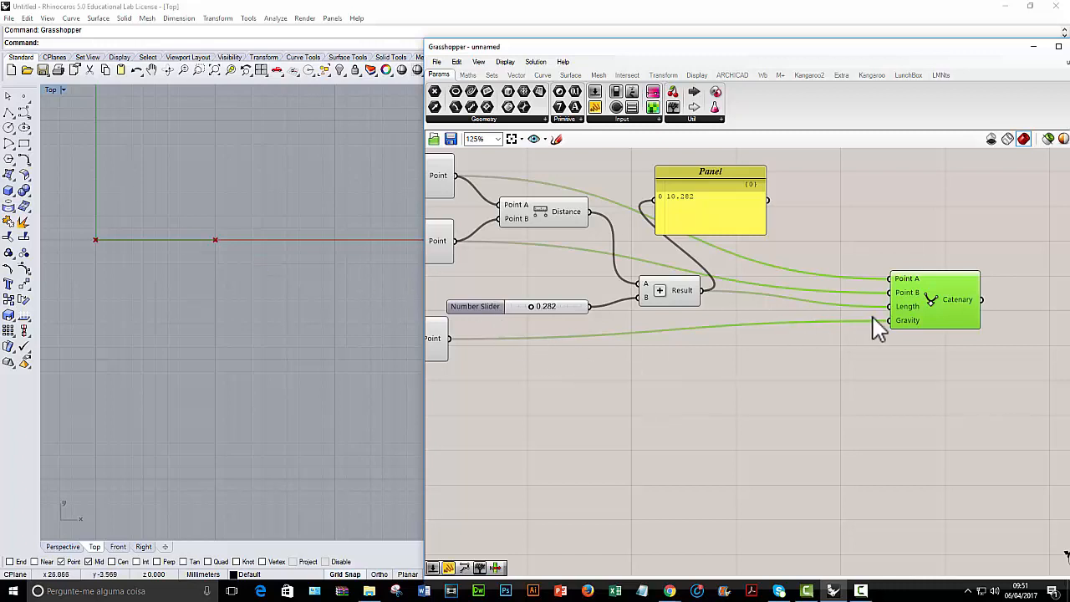
{"action": "right_click_drag", "start_coordinate": [631, 361], "coordinate": [821, 335]}
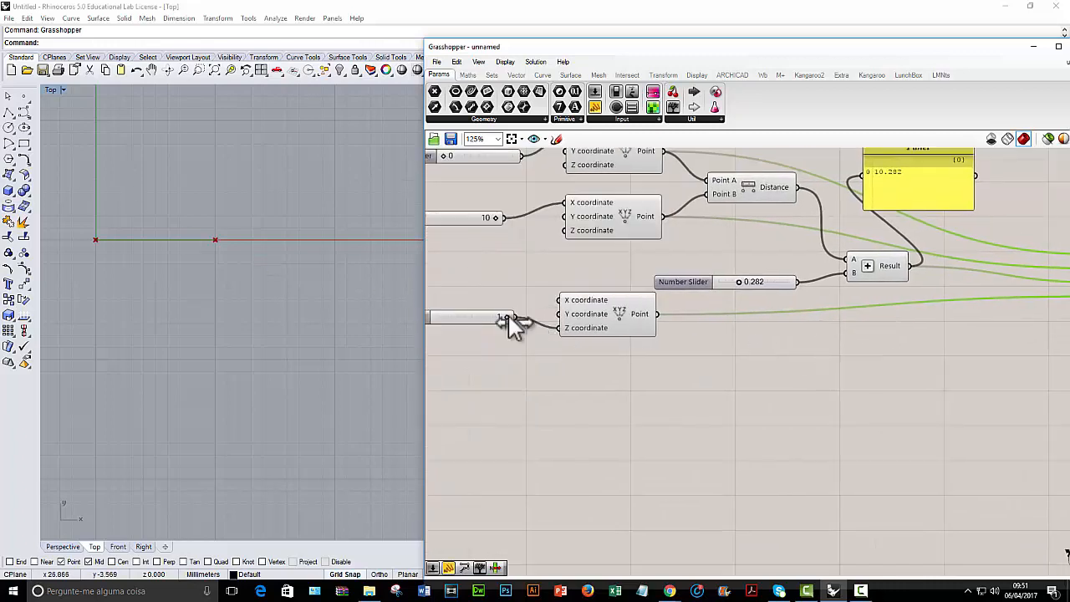
{"action": "left_click_drag", "start_coordinate": [502, 321], "coordinate": [434, 322]}
{"action": "right_click_drag", "start_coordinate": [477, 334], "coordinate": [563, 319]}
- Shift the Grasshopper window aside, restore the multi-viewport layout, and set the gravity point's Z slider to 0
{"action": "left_click_drag", "start_coordinate": [578, 48], "coordinate": [663, 30]}
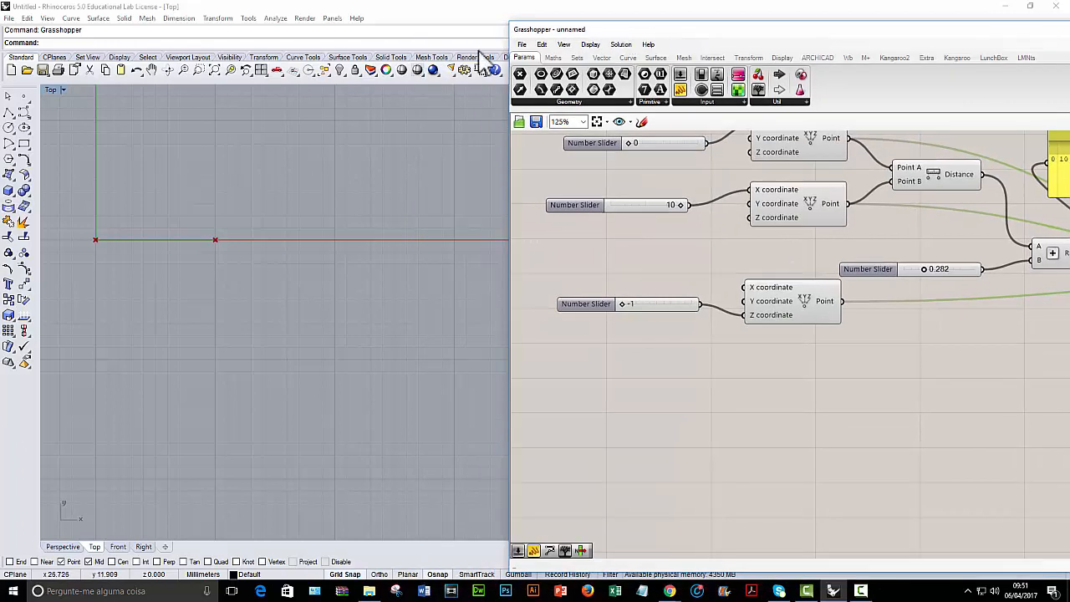
{"action": "double_click", "coordinate": [50, 92]}
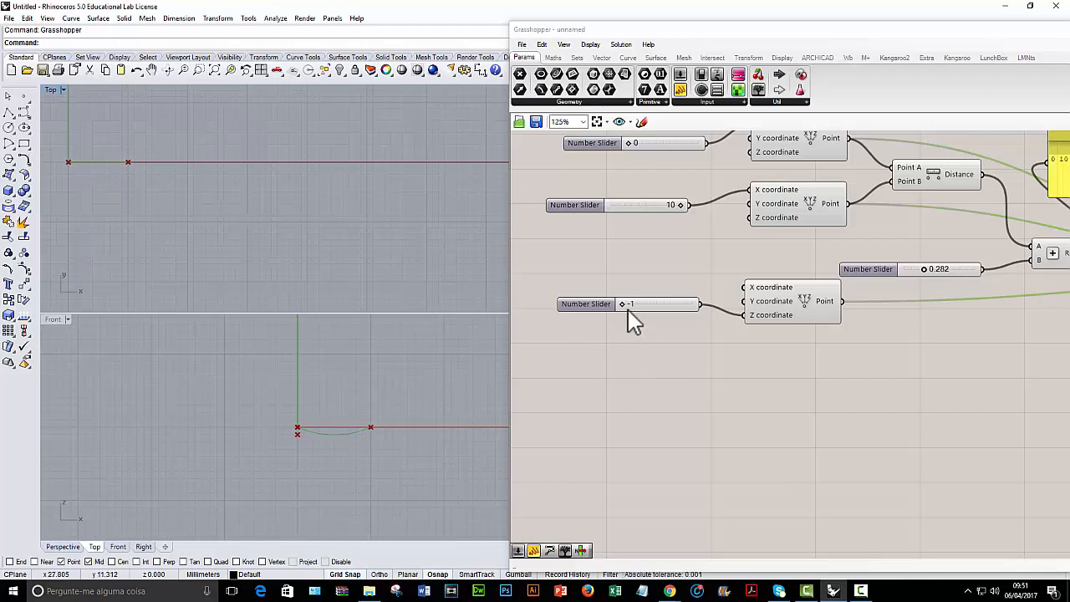
{"action": "left_click_drag", "start_coordinate": [622, 304], "coordinate": [658, 309]}
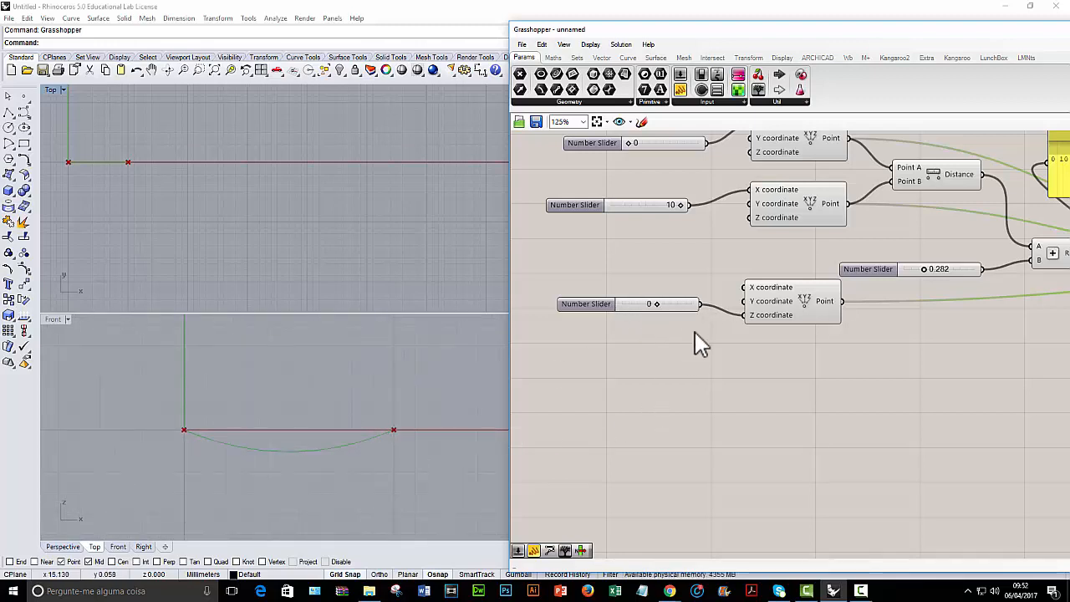
- Configure the slider feeding the Addition's B input with a maximum of 91 and integer rounding
{"action": "right_click_drag", "start_coordinate": [716, 371], "coordinate": [517, 333]}
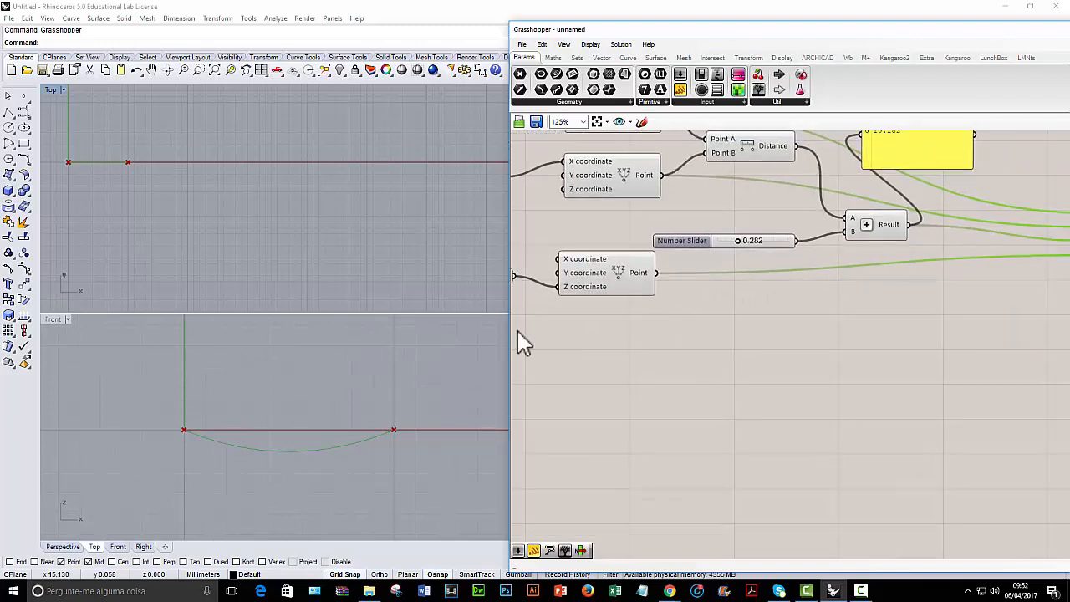
{"action": "left_click", "coordinate": [689, 251]}
{"action": "double_click", "coordinate": [693, 256]}
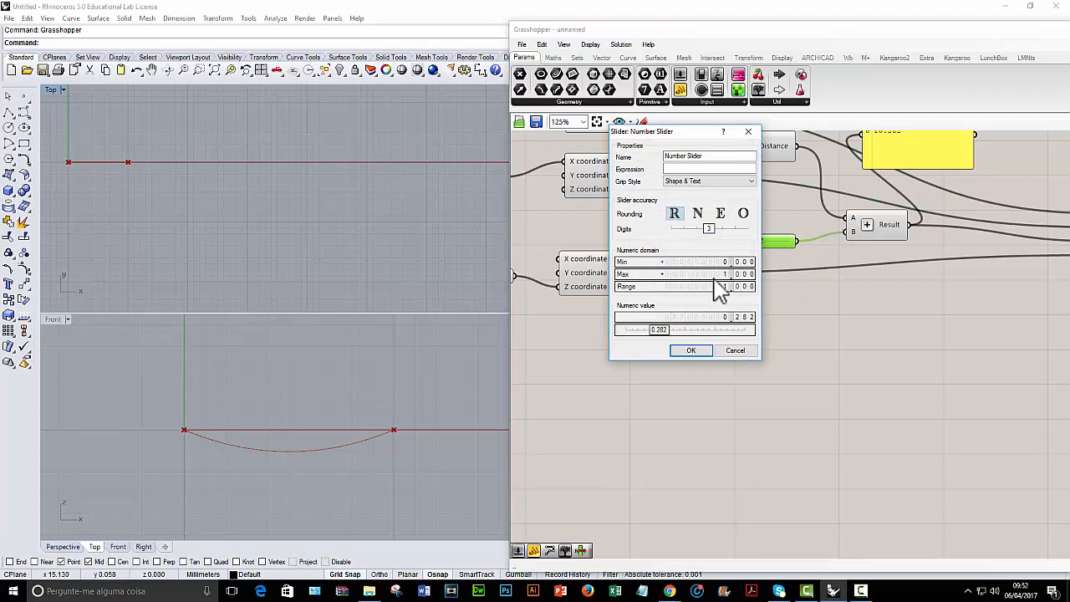
{"action": "left_click_drag", "start_coordinate": [719, 276], "coordinate": [716, 191]}
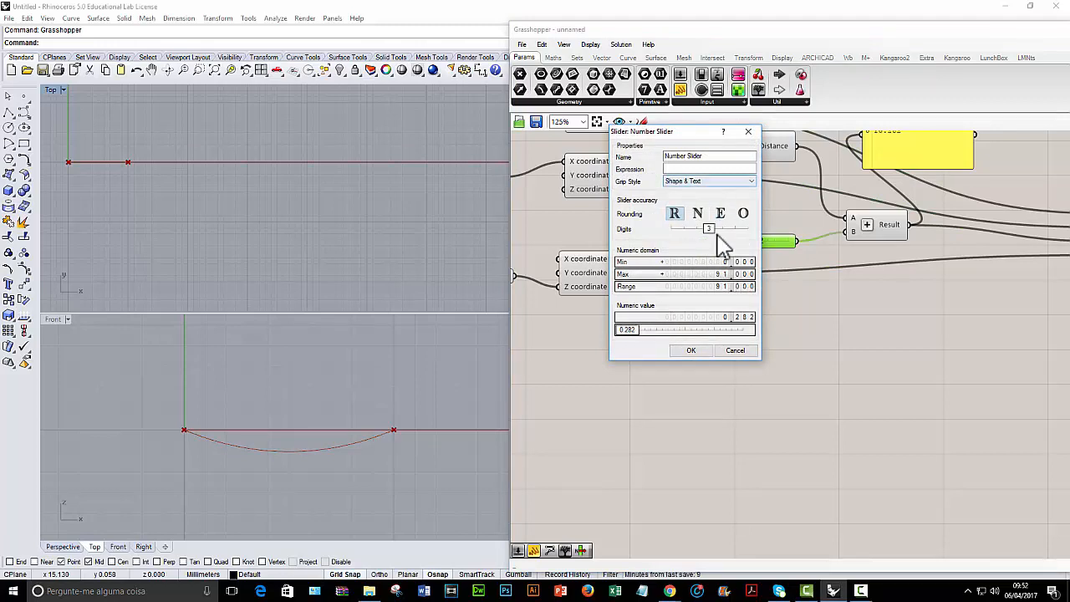
{"action": "left_click_drag", "start_coordinate": [710, 232], "coordinate": [685, 237]}
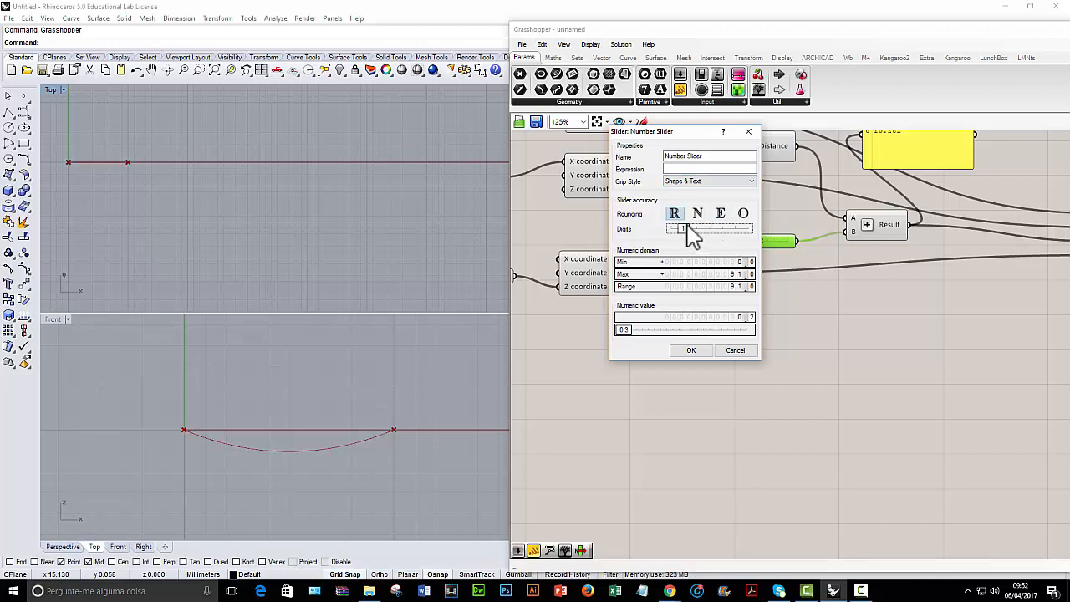
{"action": "left_click", "coordinate": [698, 214]}
{"action": "left_click", "coordinate": [690, 351]}
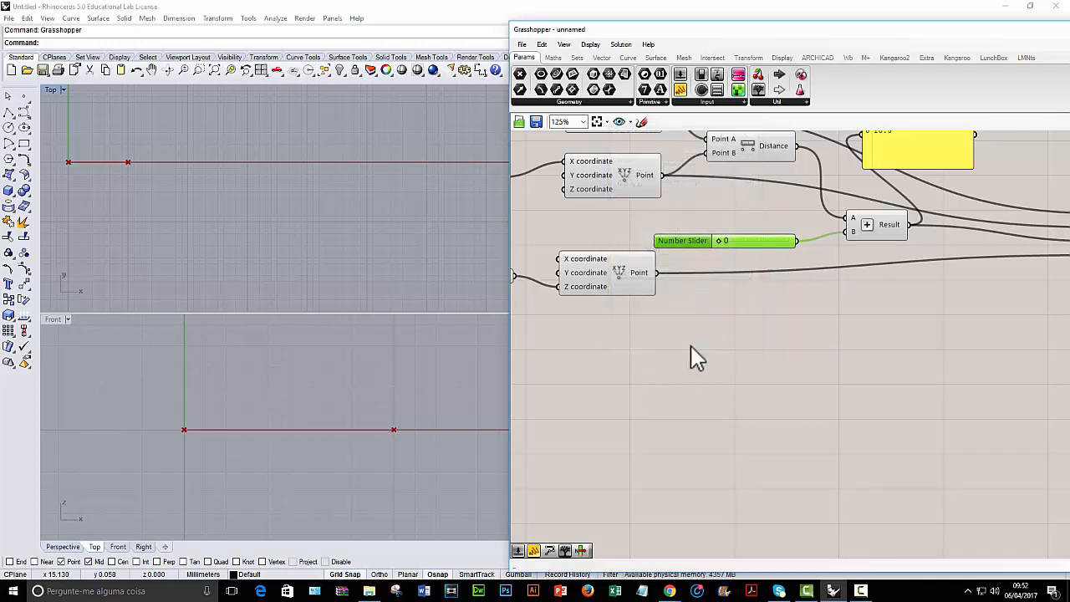
- Try the added-length slider at 23, frame the catenary in the maximized Front viewport, and reduce the slider to 8
{"action": "left_click_drag", "start_coordinate": [717, 243], "coordinate": [736, 249]}
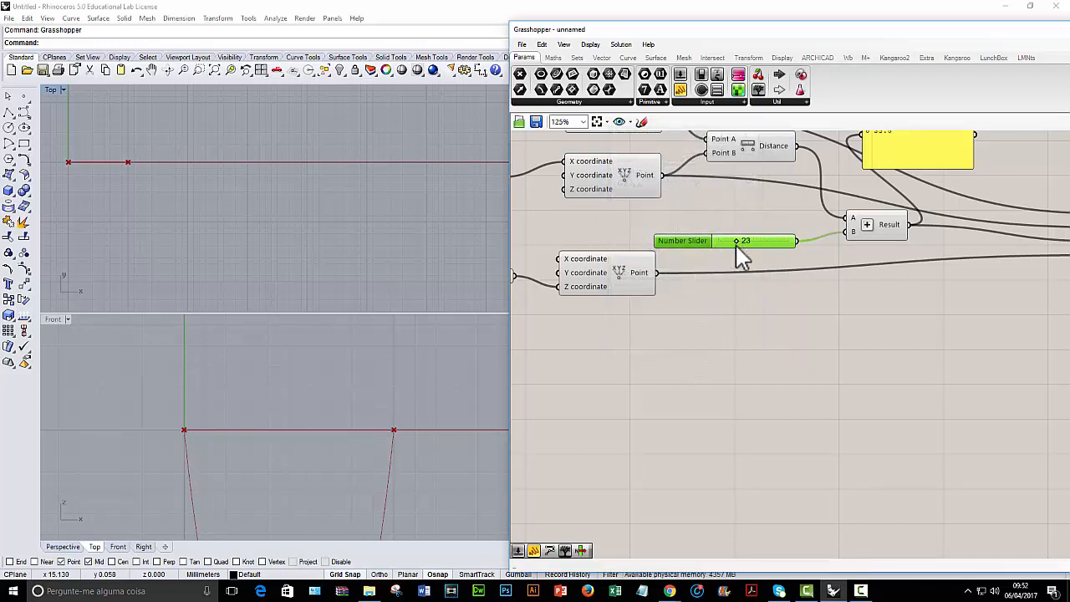
{"action": "scroll", "coordinate": [238, 418], "scroll_direction": "down", "scroll_amount": 4}
{"action": "right_click_drag", "start_coordinate": [247, 427], "coordinate": [247, 390]}
{"action": "double_click", "coordinate": [53, 321]}
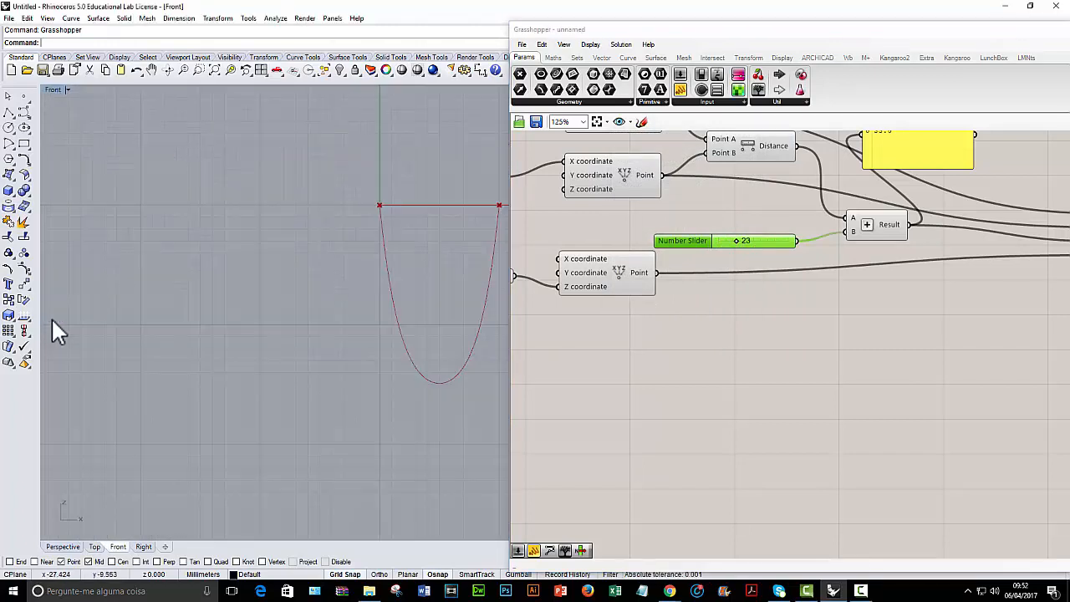
{"action": "right_click_drag", "start_coordinate": [339, 306], "coordinate": [156, 289]}
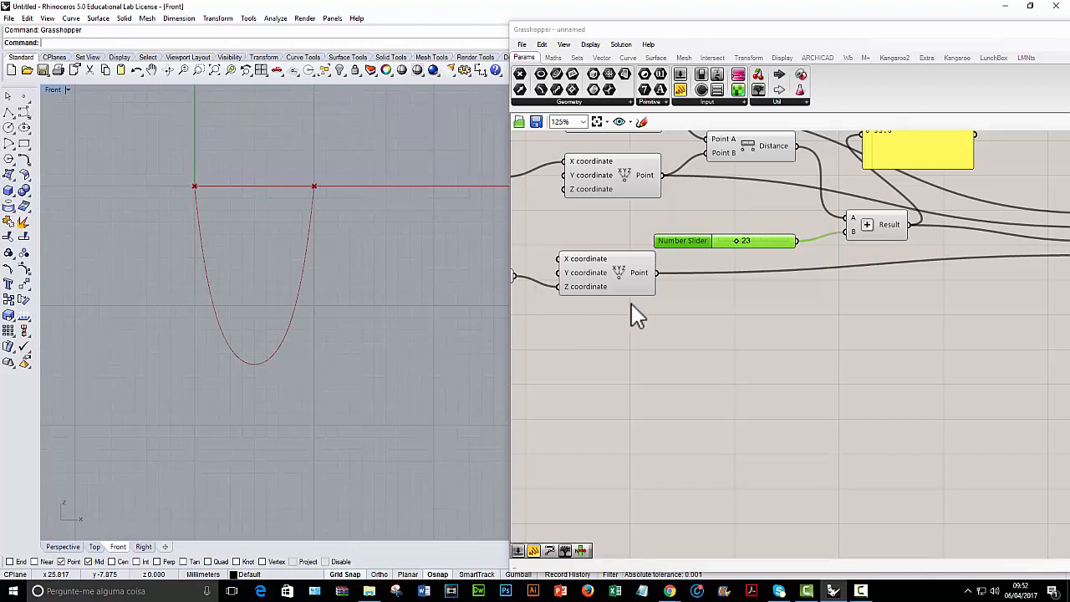
{"action": "left_click_drag", "start_coordinate": [690, 249], "coordinate": [724, 238]}
- Move the Panel farther right of the Addition component and align the second point's X slider beneath the first one
{"action": "right_click_drag", "start_coordinate": [799, 302], "coordinate": [807, 351]}
{"action": "left_click_drag", "start_coordinate": [974, 185], "coordinate": [1029, 178]}
{"action": "right_click_drag", "start_coordinate": [748, 306], "coordinate": [913, 280]}
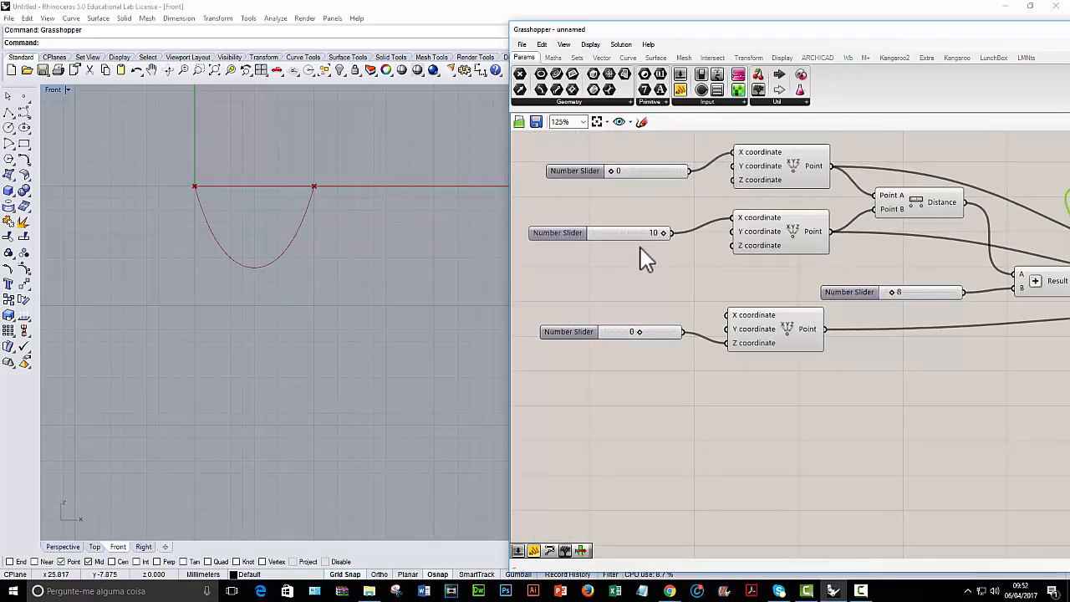
{"action": "left_click_drag", "start_coordinate": [634, 240], "coordinate": [648, 238]}
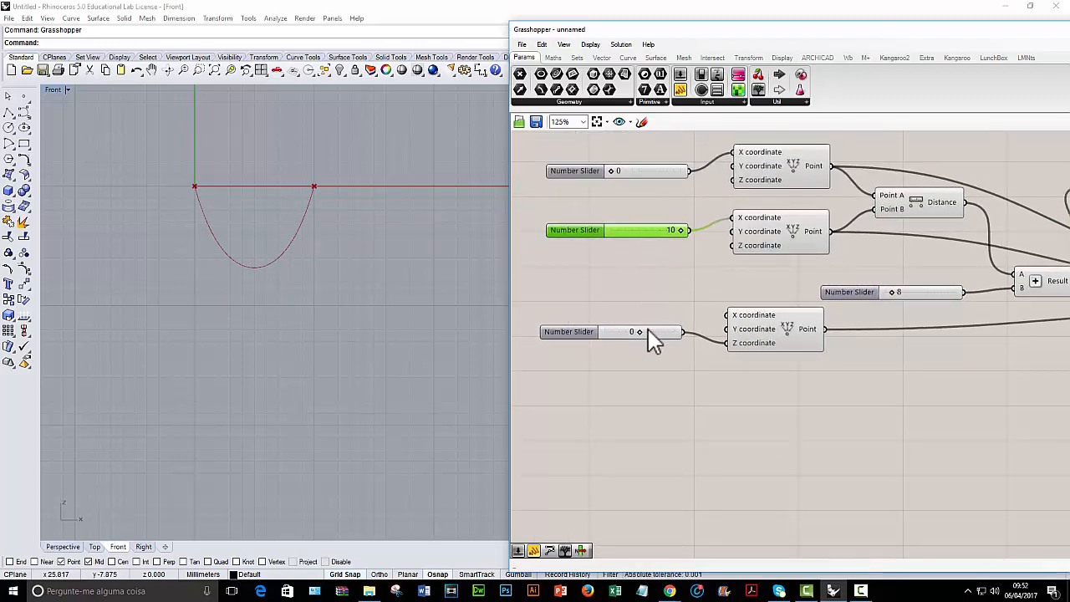
{"action": "left_click_drag", "start_coordinate": [649, 332], "coordinate": [652, 337]}
- Bake the Catenary output into Rhino with the default attributes
{"action": "right_click_drag", "start_coordinate": [886, 292], "coordinate": [694, 283]}
{"action": "right_click_drag", "start_coordinate": [1012, 274], "coordinate": [763, 284]}
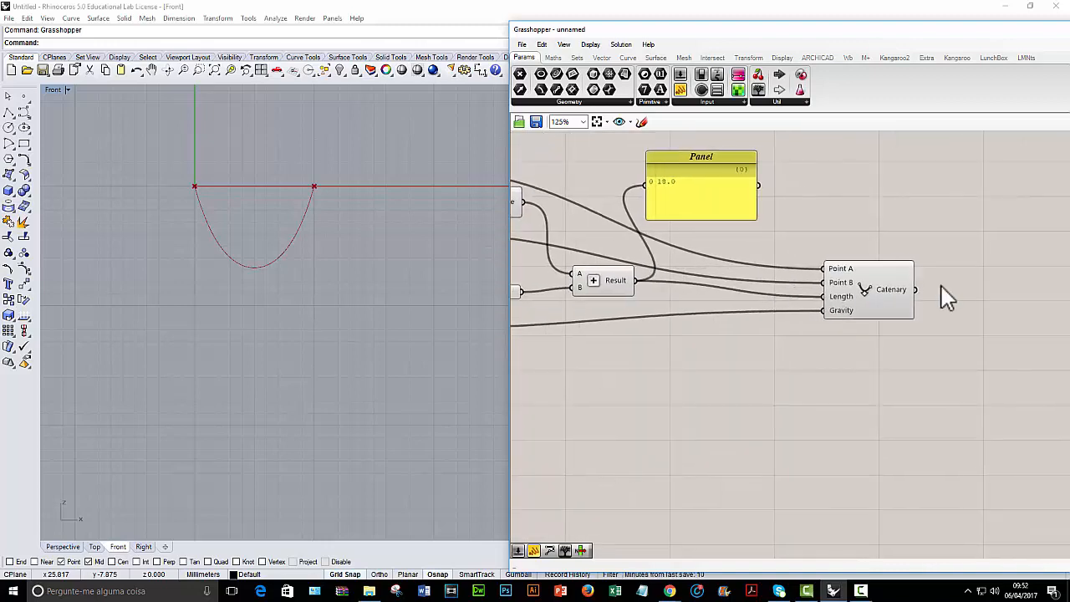
{"action": "right_click", "coordinate": [890, 288]}
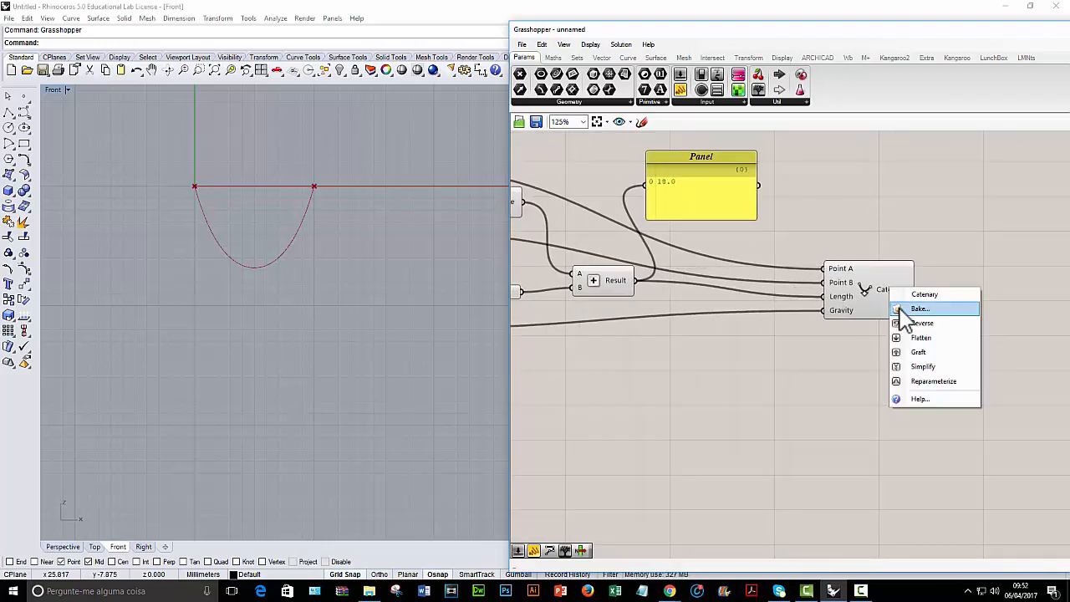
{"action": "left_click", "coordinate": [902, 311]}
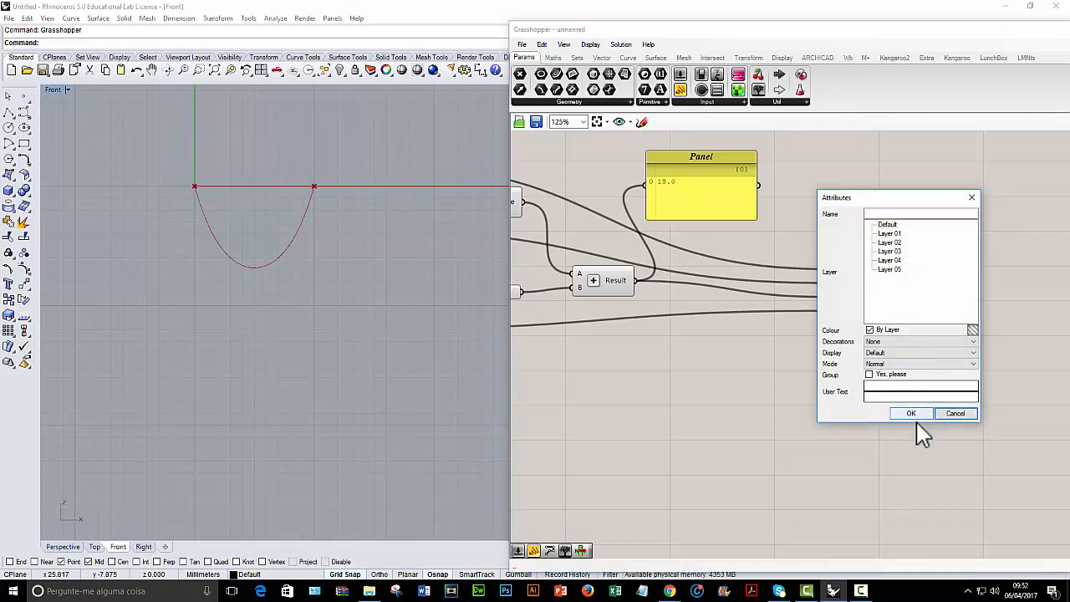
{"action": "left_click", "coordinate": [911, 414]}
- Move the baked catenary curve to the right and slightly below the Grasshopper preview in the Front viewport
{"action": "left_click", "coordinate": [280, 252]}
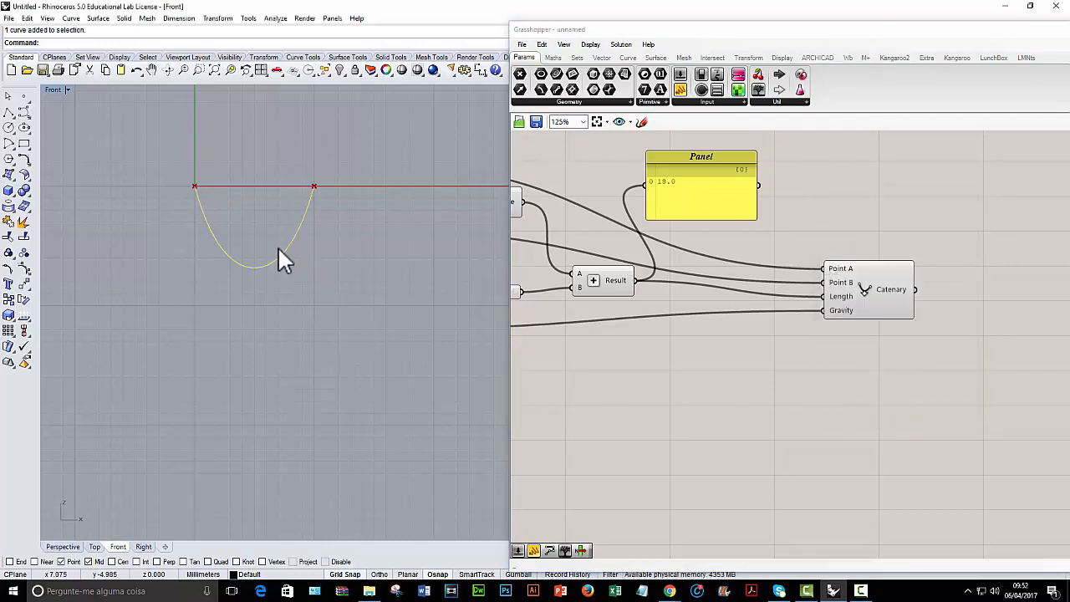
{"action": "left_click_drag", "start_coordinate": [281, 254], "coordinate": [307, 280]}
{"action": "scroll", "coordinate": [306, 277], "scroll_direction": "up", "scroll_amount": 3}
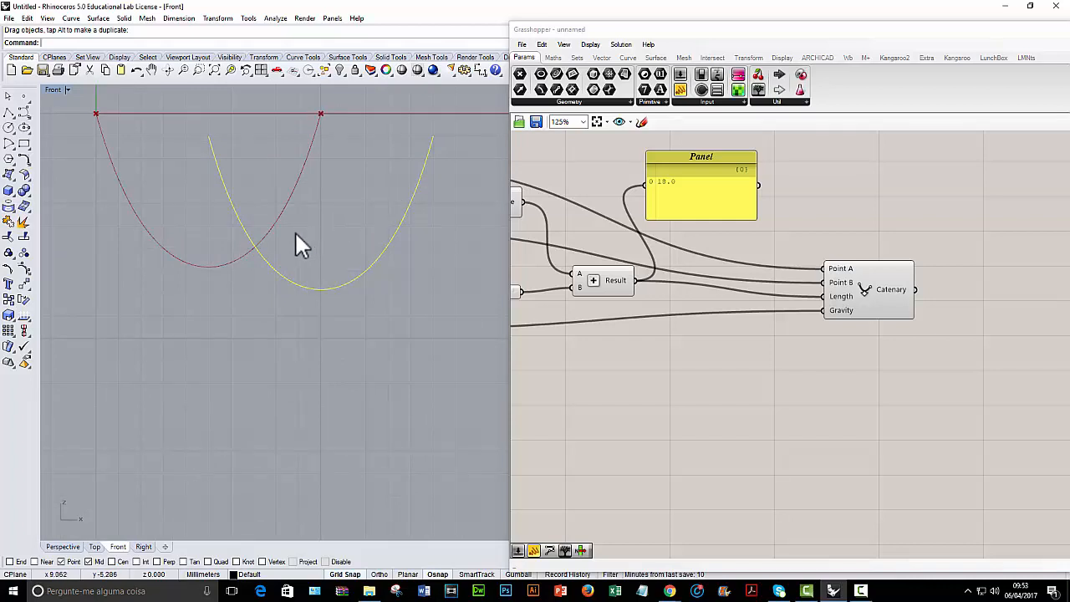
- Deselect the baked catenary curve and move the Panel slightly farther right of the Addition component
{"action": "key", "text": "Escape"}
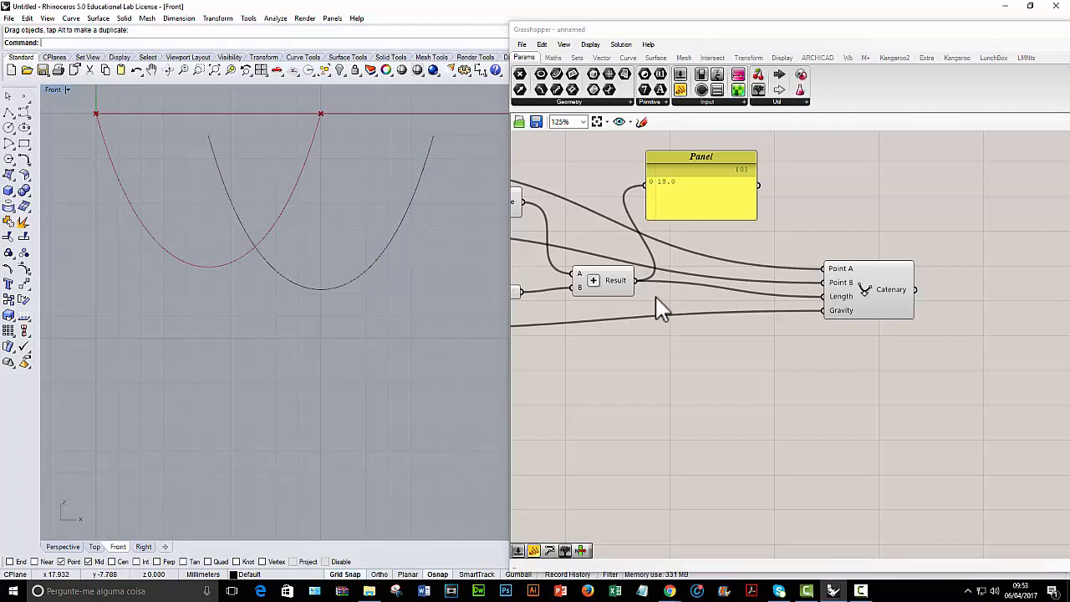
{"action": "right_click_drag", "start_coordinate": [655, 297], "coordinate": [538, 284]}
{"action": "right_click_drag", "start_coordinate": [623, 240], "coordinate": [592, 275]}
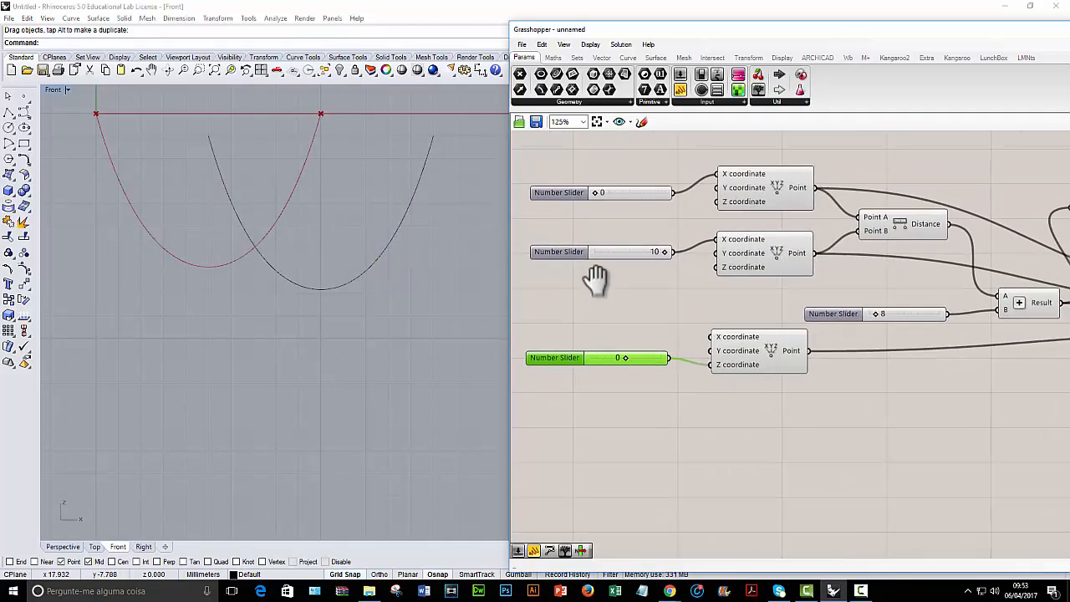
{"action": "right_click_drag", "start_coordinate": [872, 316], "coordinate": [563, 304]}
{"action": "left_click_drag", "start_coordinate": [841, 182], "coordinate": [846, 180]}
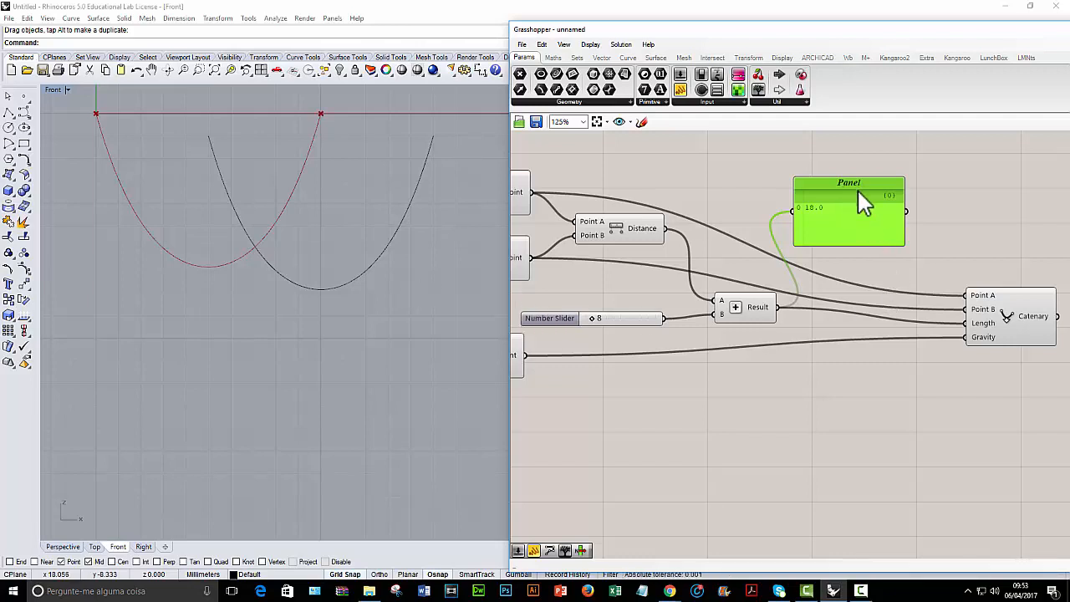
{"action": "left_click_drag", "start_coordinate": [861, 200], "coordinate": [892, 206]}
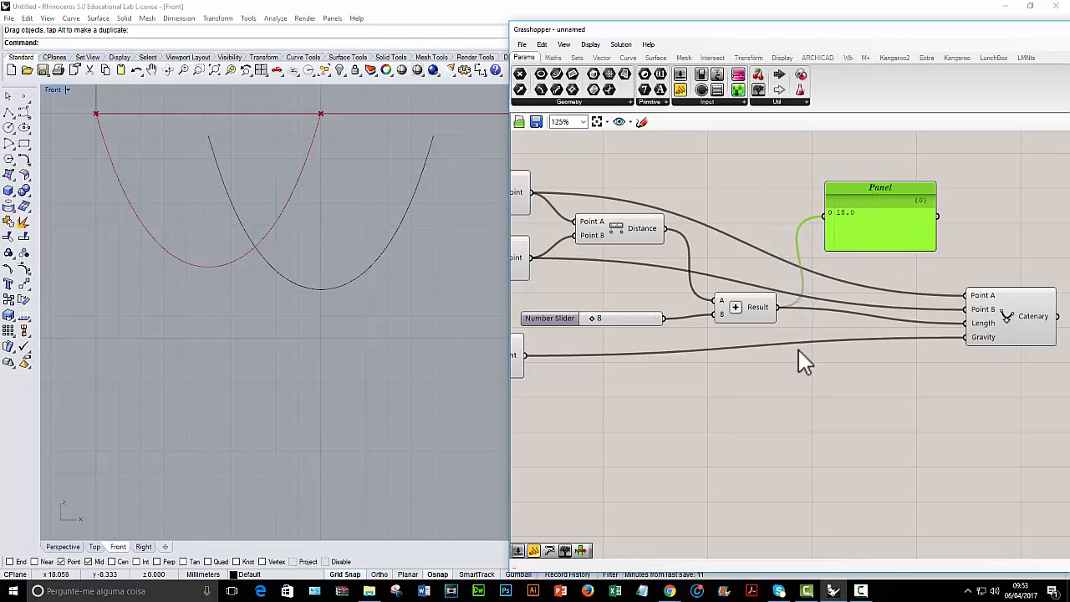
- Move the Grasshopper window over the Rhino viewport and widen it to show the whole definition from the sliders to the Catenary component
{"action": "right_click_drag", "start_coordinate": [656, 375], "coordinate": [1016, 383]}
{"action": "right_click_drag", "start_coordinate": [521, 390], "coordinate": [970, 405]}
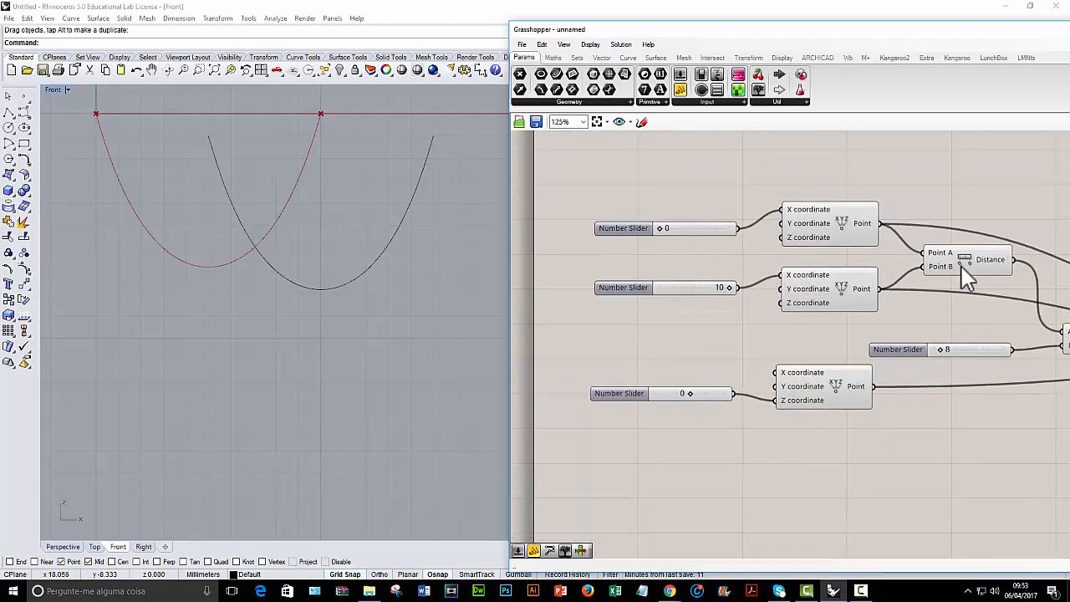
{"action": "left_click_drag", "start_coordinate": [824, 34], "coordinate": [404, 22]}
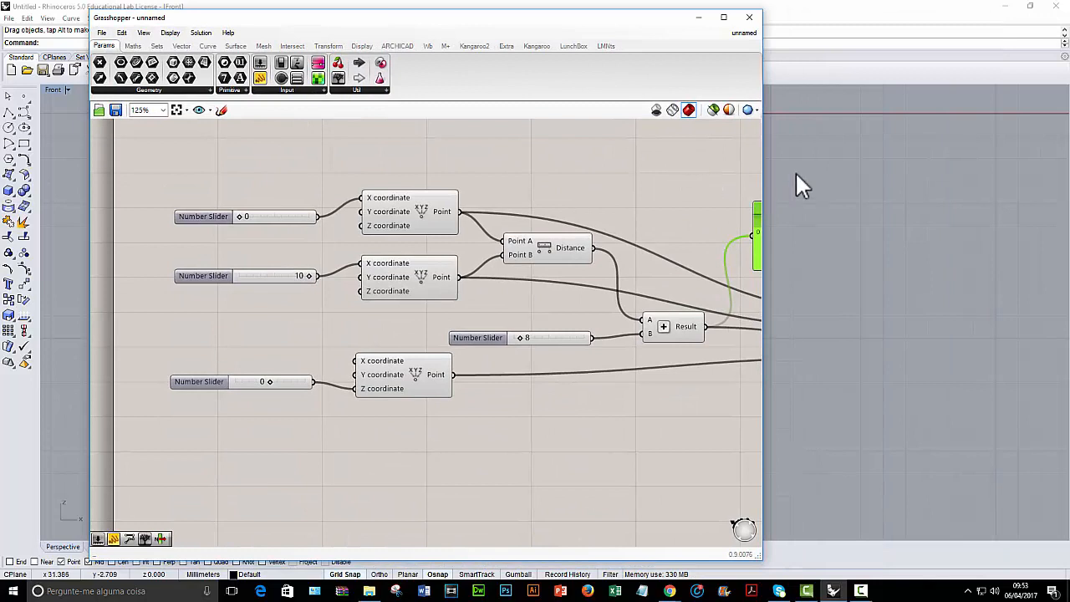
{"action": "left_click_drag", "start_coordinate": [762, 173], "coordinate": [999, 167]}
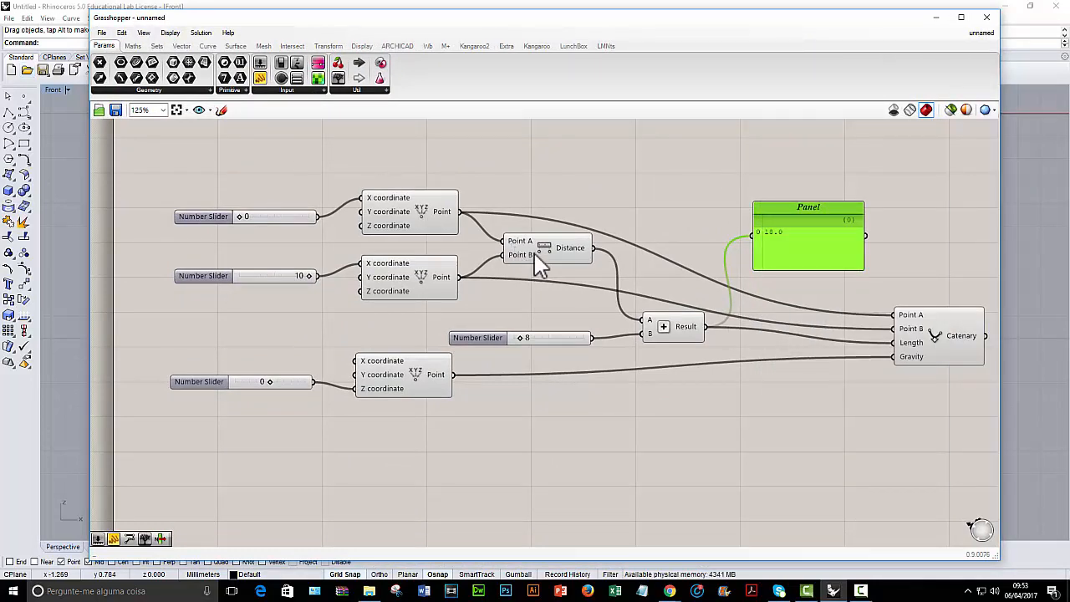
{"action": "mouse_move", "coordinate": [540, 208]}
{"action": "right_mouse_down"}
{"action": "mouse_move", "coordinate": [516, 222]}
{"action": "mouse_move", "coordinate": [531, 219]}
{"action": "right_mouse_up"}
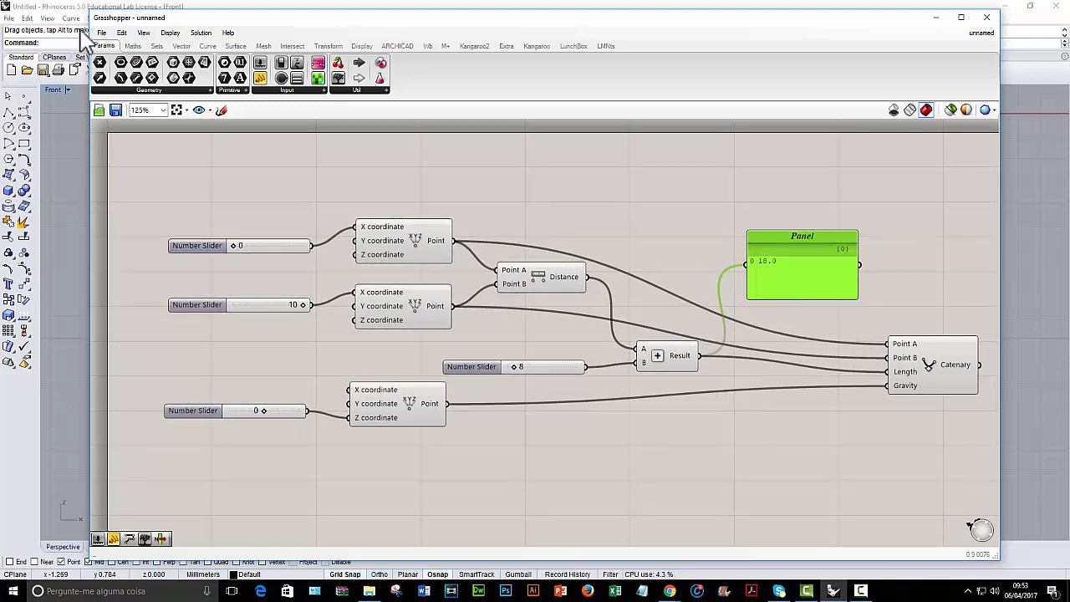